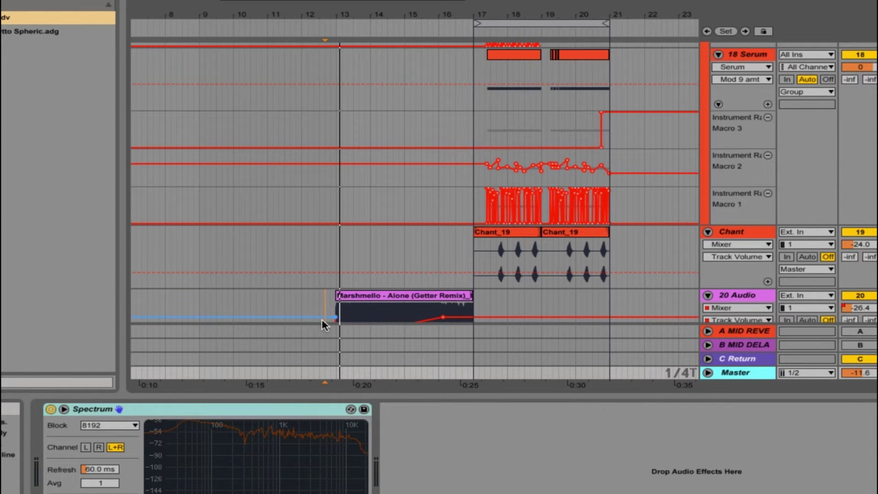
pyautogui.scroll(3, 501, 148)
pyautogui.click(500, 147)
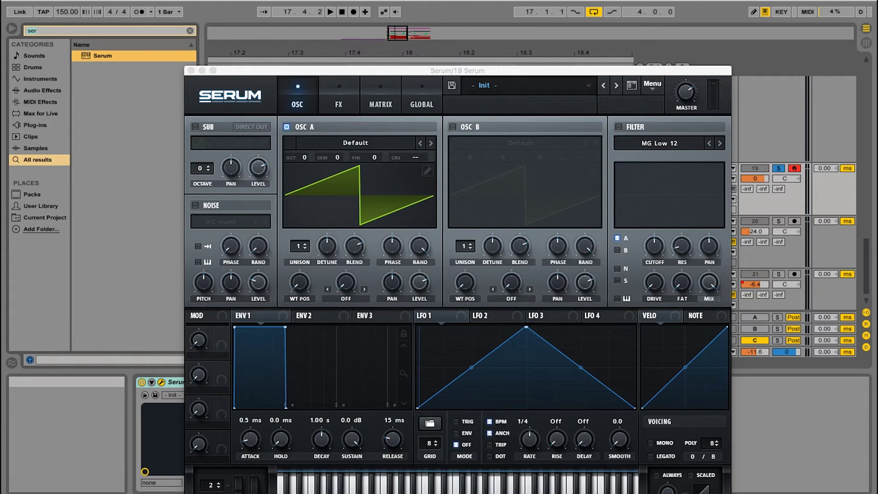
# - Turn oscillator A's level all the way down and assign Macro 1 to modulate that level
pyautogui.moveTo(425, 286); pyautogui.dragTo(416, 490)
pyautogui.moveTo(221, 333); pyautogui.dragTo(412, 271)
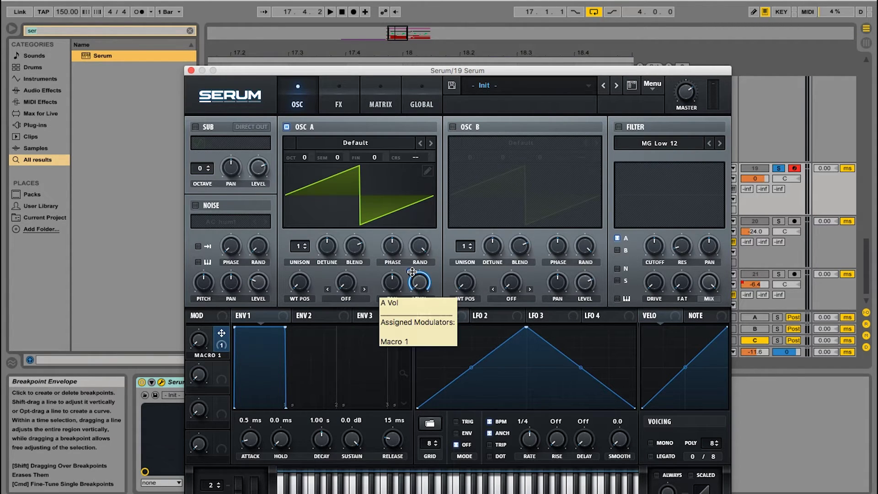
pyautogui.click(191, 70)
# - Group the Serum device into an Instrument Rack and show the rack's macro controls
pyautogui.click(182, 387)
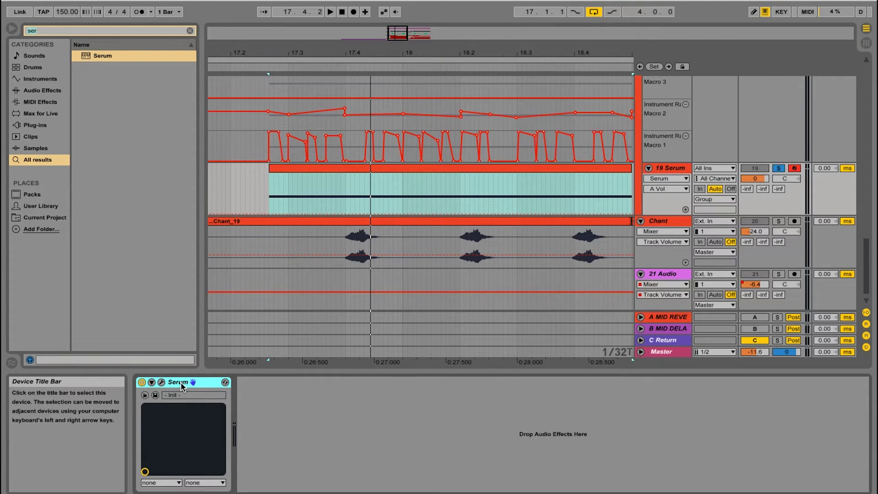
pyautogui.hotkey('ctrl', 'g')
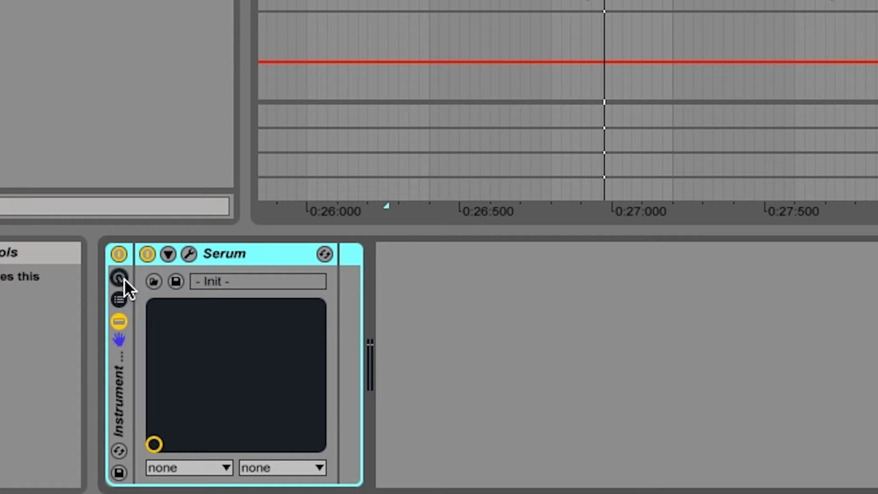
pyautogui.click(143, 394)
# - Map Serum's Macro 1 parameter to the Instrument Rack's Macro 1
pyautogui.click(332, 254)
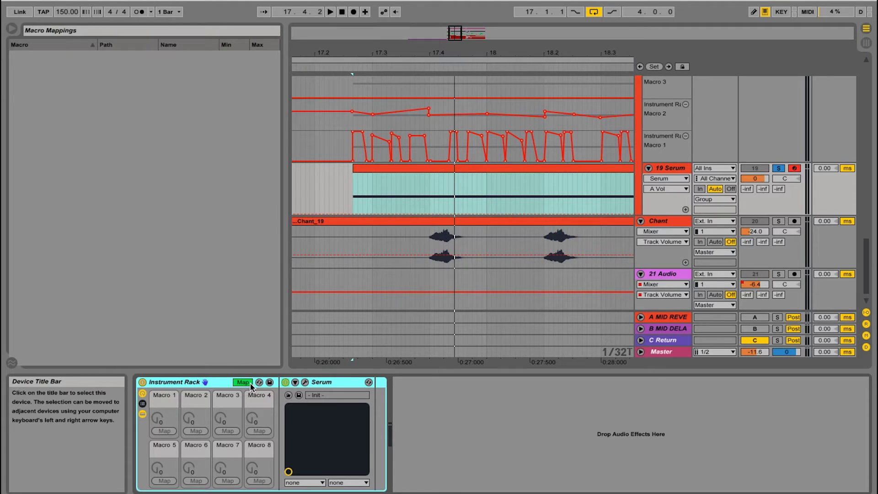
pyautogui.click(304, 381)
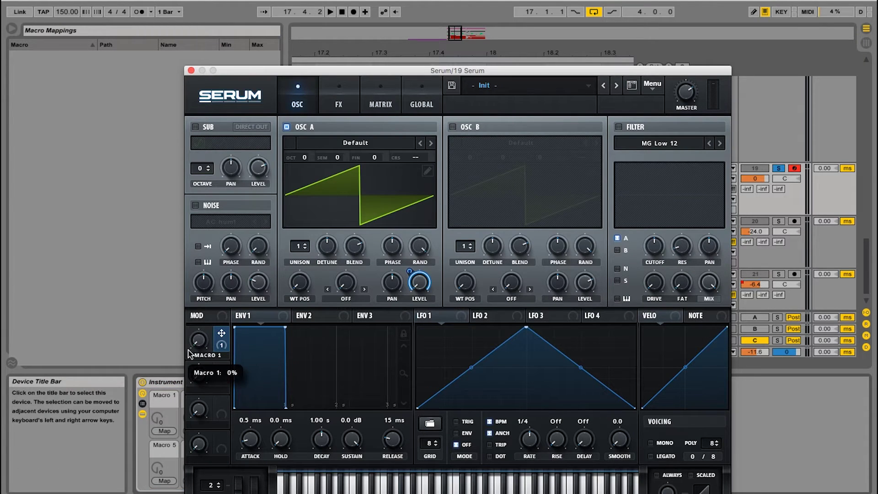
pyautogui.click(163, 431)
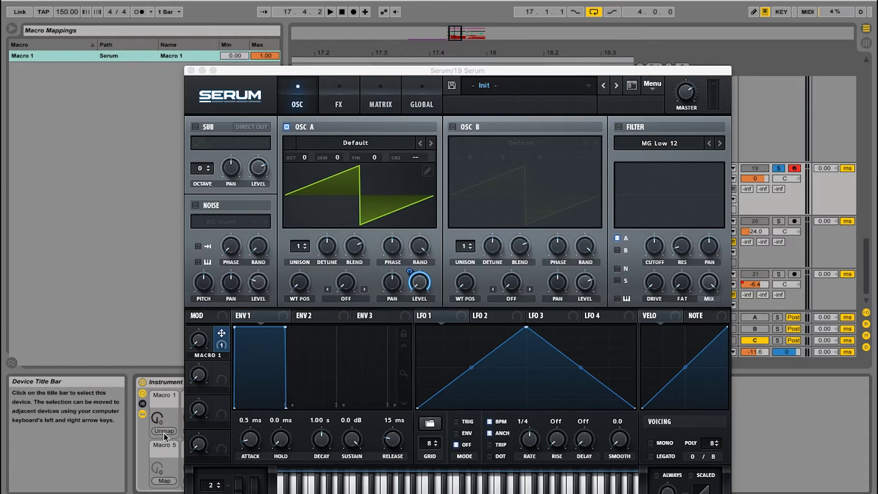
pyautogui.click(191, 70)
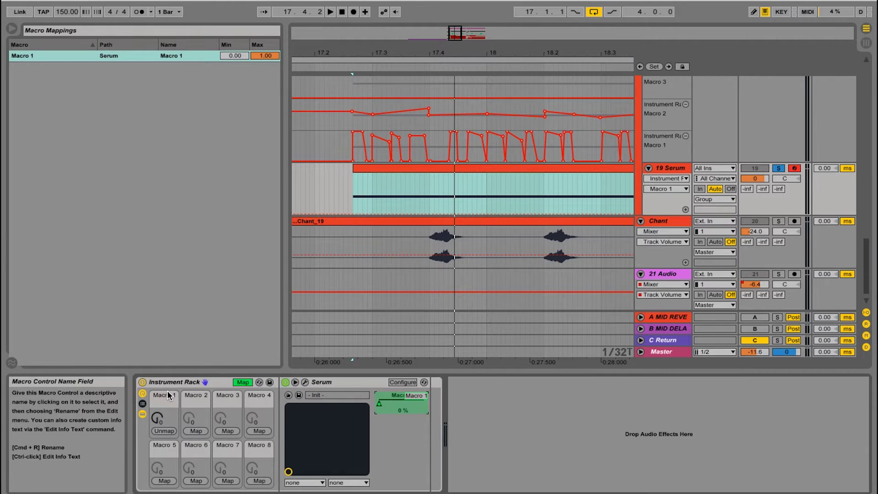
# - Rename the rack's Macro 1 as Talk and leave macro map mode
pyautogui.hotkey('ctrl', 'r')
pyautogui.write('Talk')
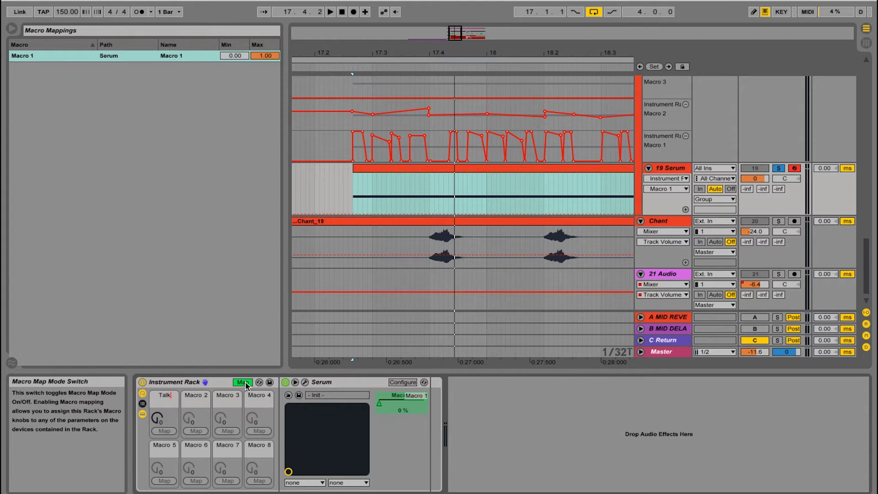
pyautogui.click(243, 383)
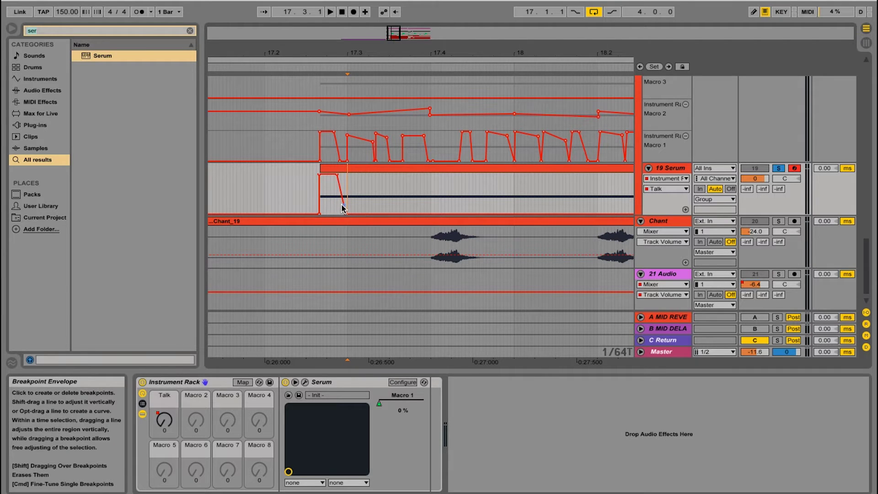
# - Select the clip on the 19 Serum track and play it back with the Talk automation
pyautogui.click(351, 169)
pyautogui.press('space')
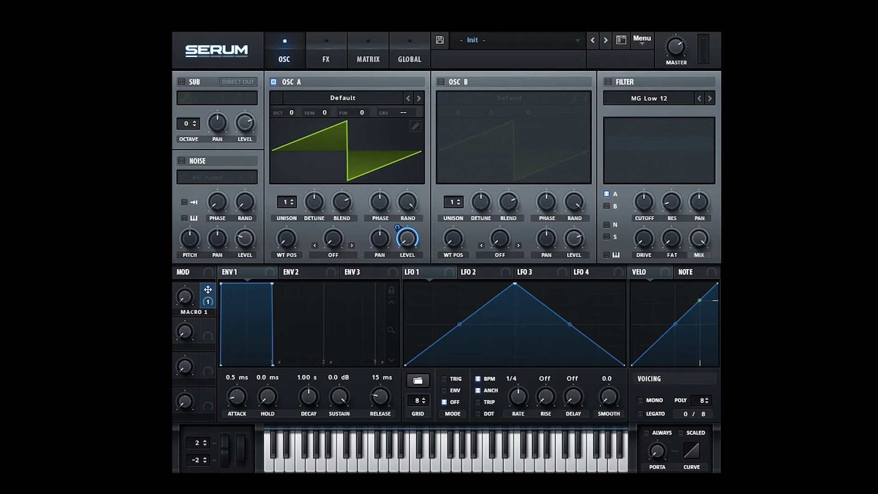
pyautogui.moveTo(416, 277)
pyautogui.moveTo(417, 278); pyautogui.dragTo(215, 295)
# - Load the Analog wavetable Basic MDC in oscillator A and raise its wavetable position to a rounded, nearly sine-shaped frame
pyautogui.click(312, 99)
pyautogui.moveTo(320, 118)
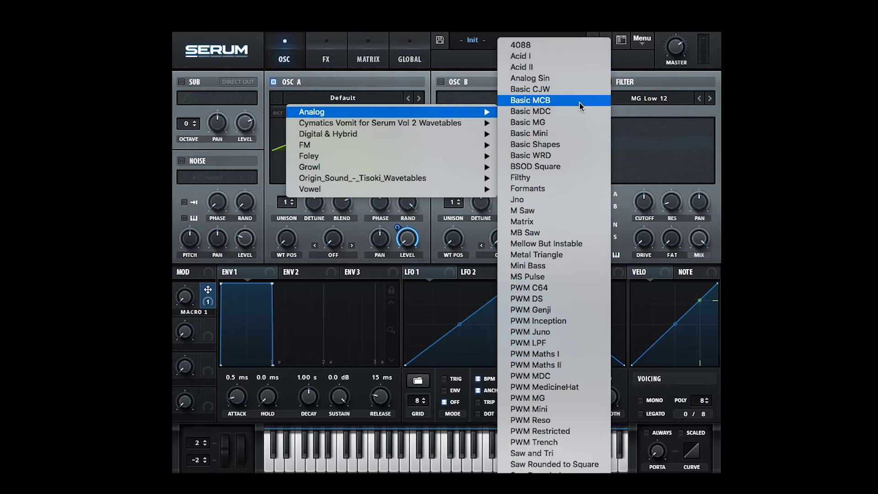
pyautogui.click(569, 111)
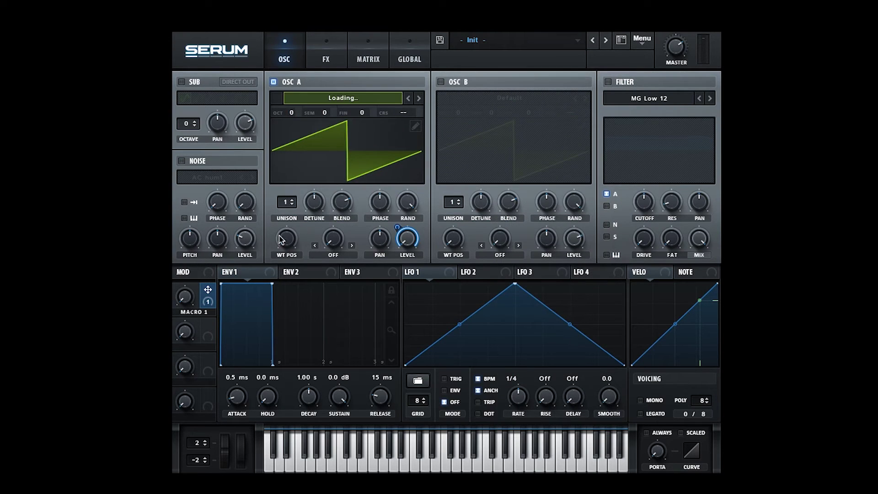
pyautogui.moveTo(281, 228); pyautogui.dragTo(284, 213)
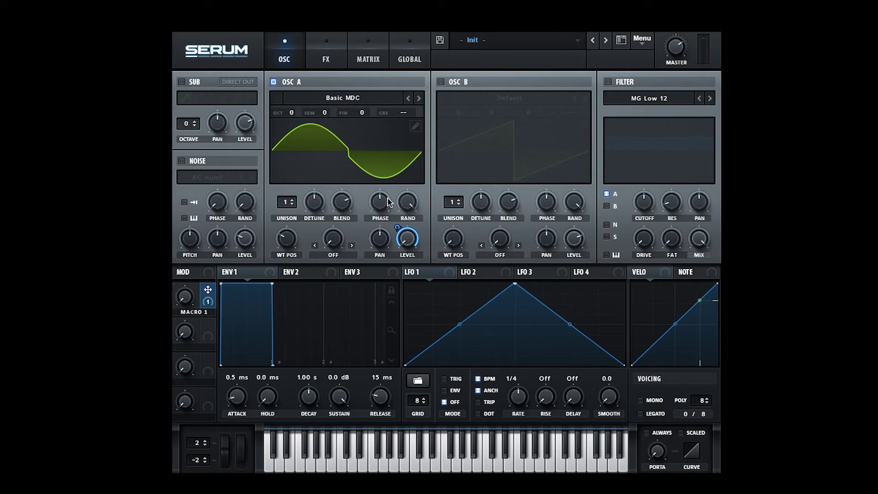
# - Enable oscillator B with its level at 0% and set oscillator A's warp to FM (from B) at 22%
pyautogui.click(441, 83)
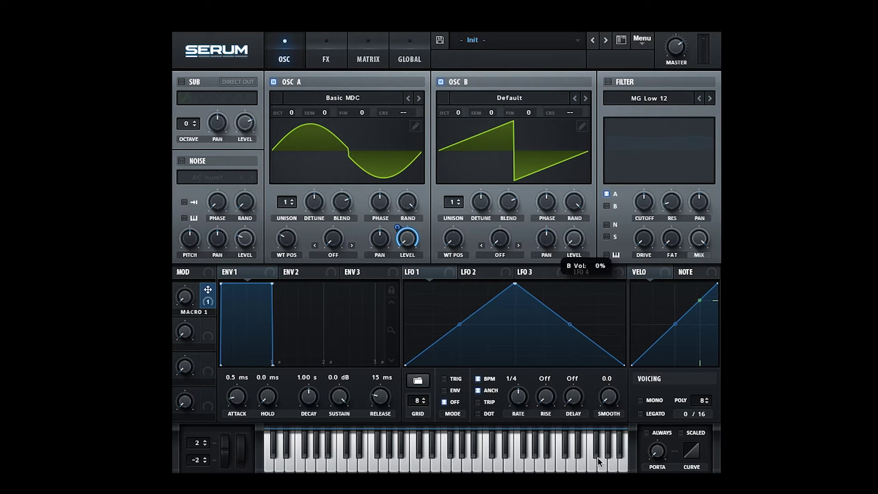
pyautogui.click(334, 255)
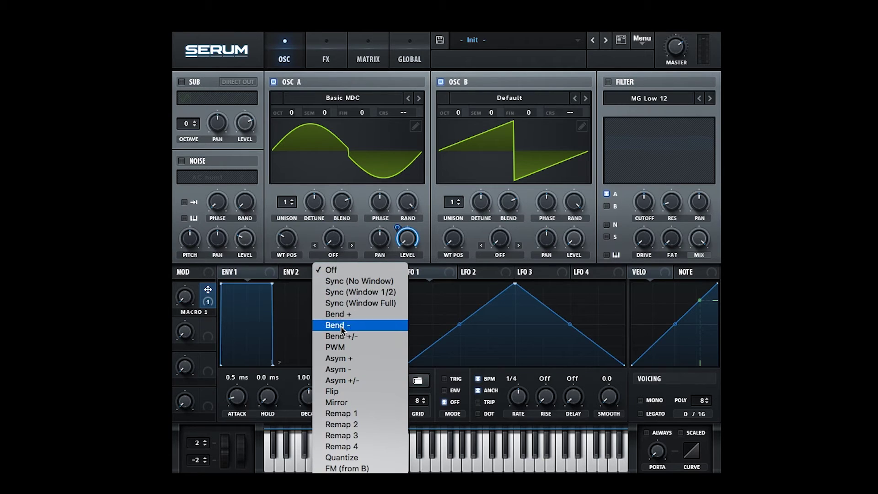
pyautogui.click(347, 468)
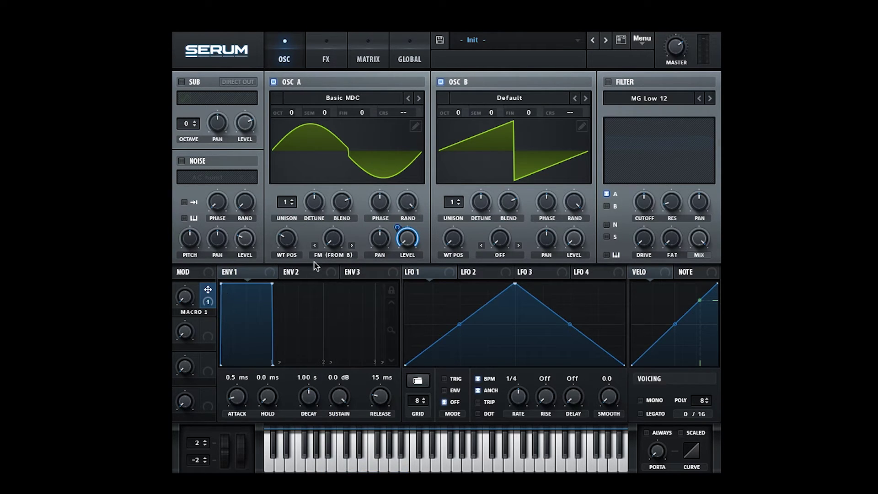
pyautogui.moveTo(341, 243); pyautogui.dragTo(332, 203)
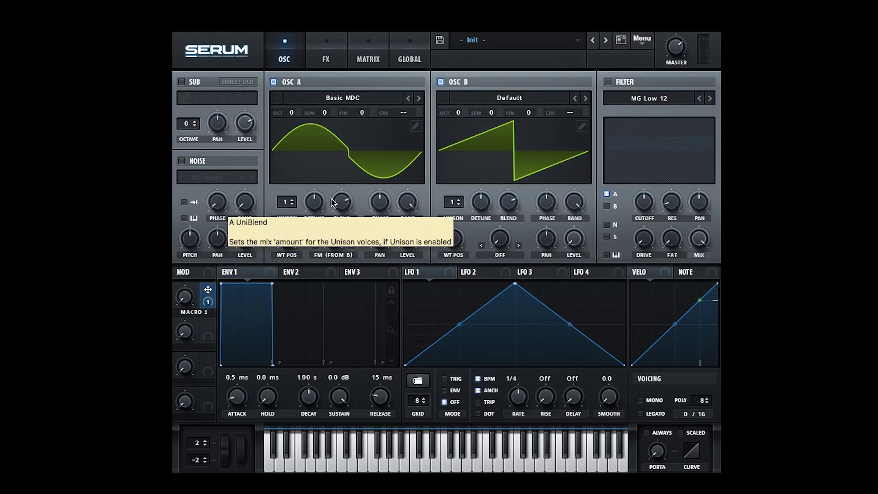
pyautogui.moveTo(339, 249)
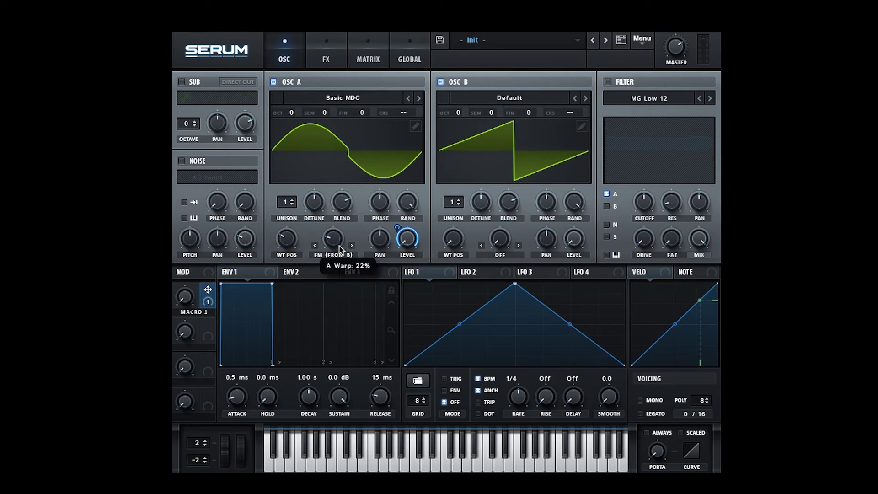
# - Assign Macro 1 to oscillator A's FM warp amount and raise oscillator B's octave to +2
pyautogui.moveTo(208, 292); pyautogui.dragTo(320, 262)
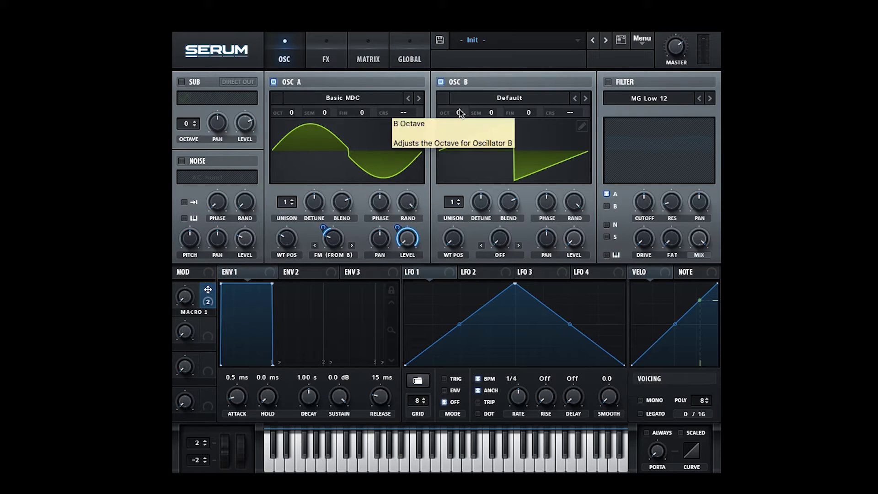
pyautogui.moveTo(460, 113); pyautogui.dragTo(460, 98)
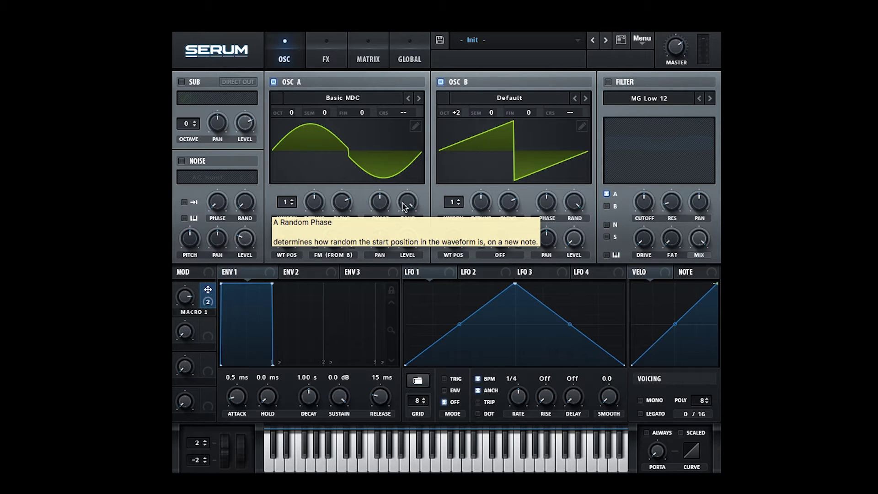
pyautogui.moveTo(384, 204); pyautogui.dragTo(378, 248)
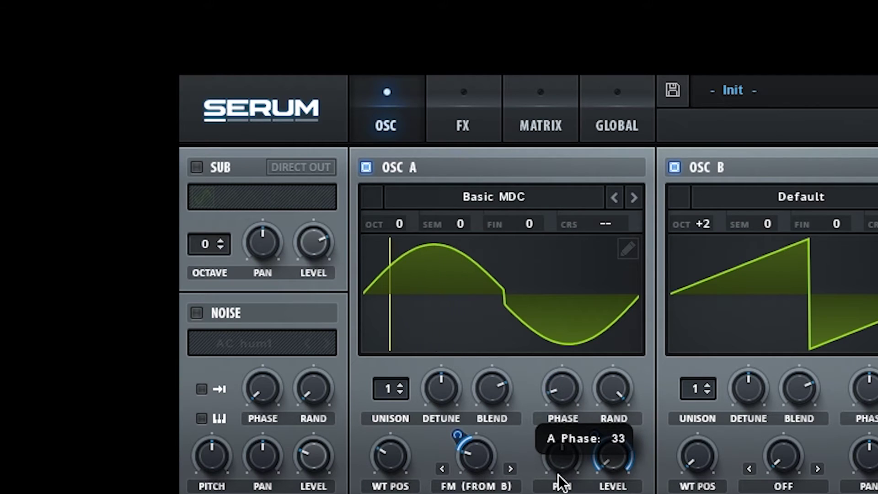
pyautogui.moveTo(561, 482); pyautogui.dragTo(560, 402)
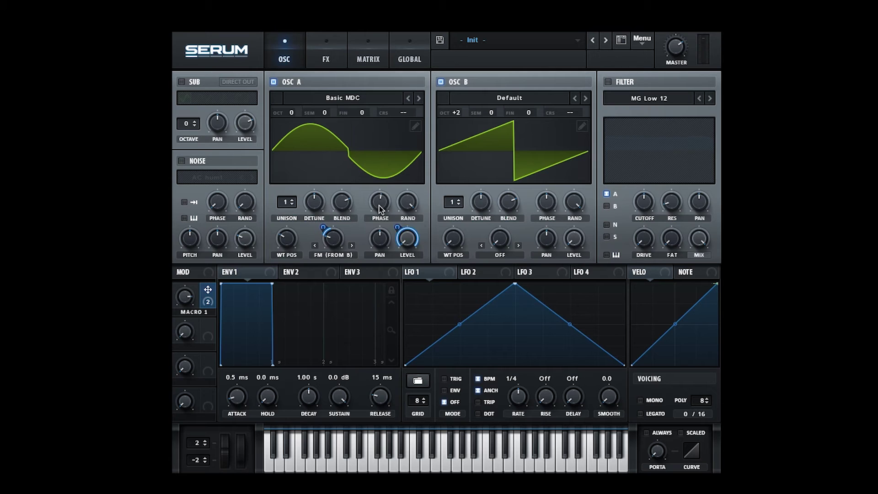
pyautogui.rightClick(379, 208)
pyautogui.click(439, 268)
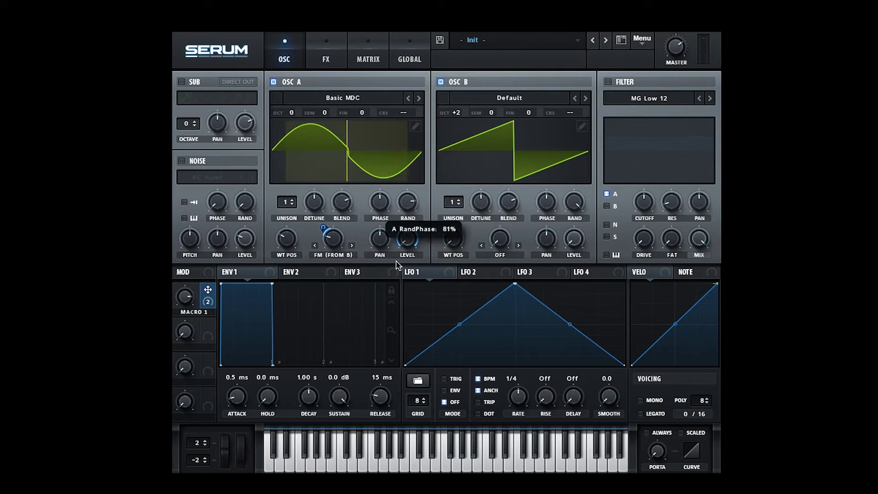
# - Turn the random phase of oscillators A and B all the way down and load the Analog wavetable Jno in oscillator B
pyautogui.moveTo(576, 202); pyautogui.dragTo(594, 426)
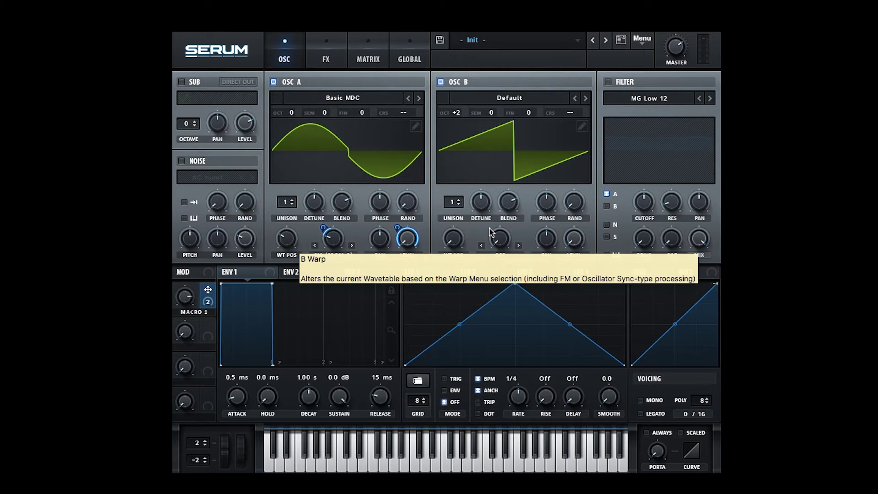
pyautogui.click(527, 98)
pyautogui.moveTo(523, 114)
pyautogui.click(683, 199)
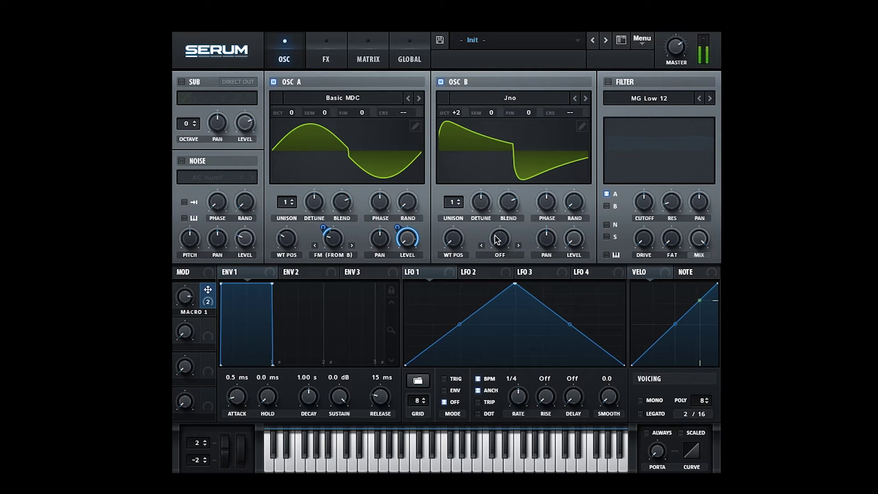
# - Warp oscillator B with Sync (No Window) to about six wave cycles and raise its wavetable position to about halfway
pyautogui.click(498, 254)
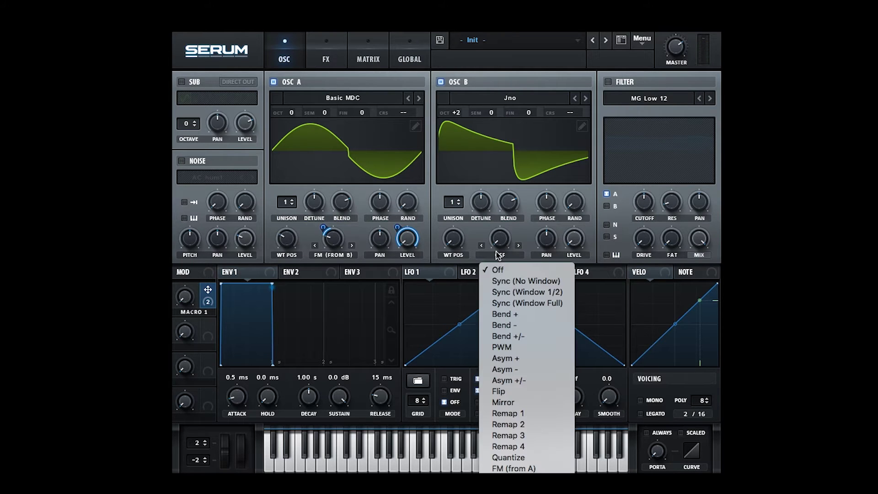
pyautogui.click(512, 276)
pyautogui.moveTo(500, 244); pyautogui.dragTo(514, 160)
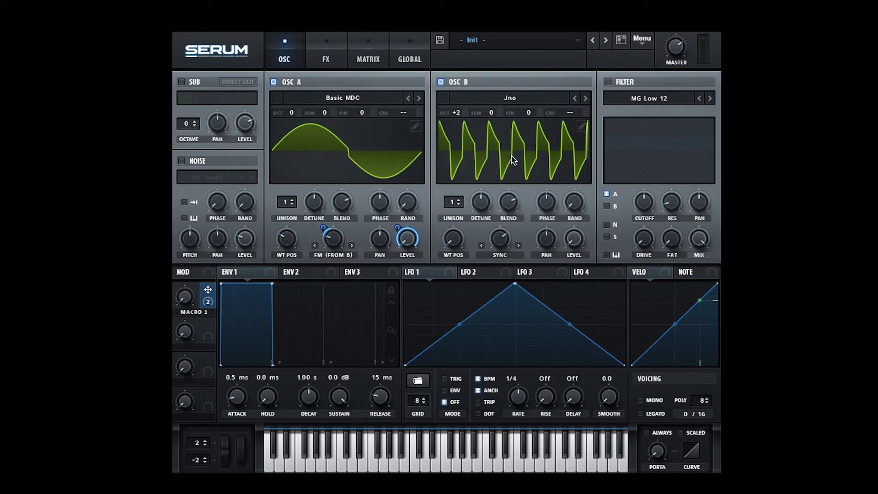
pyautogui.moveTo(500, 235); pyautogui.dragTo(498, 235)
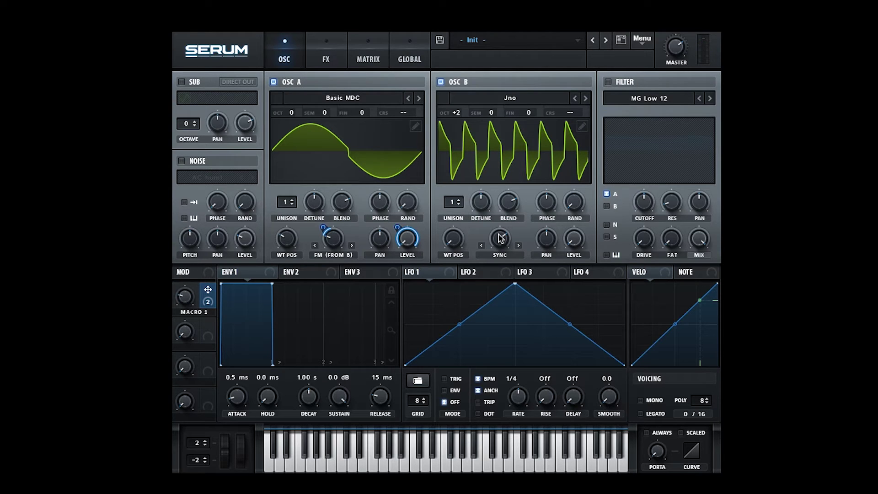
pyautogui.moveTo(501, 238)
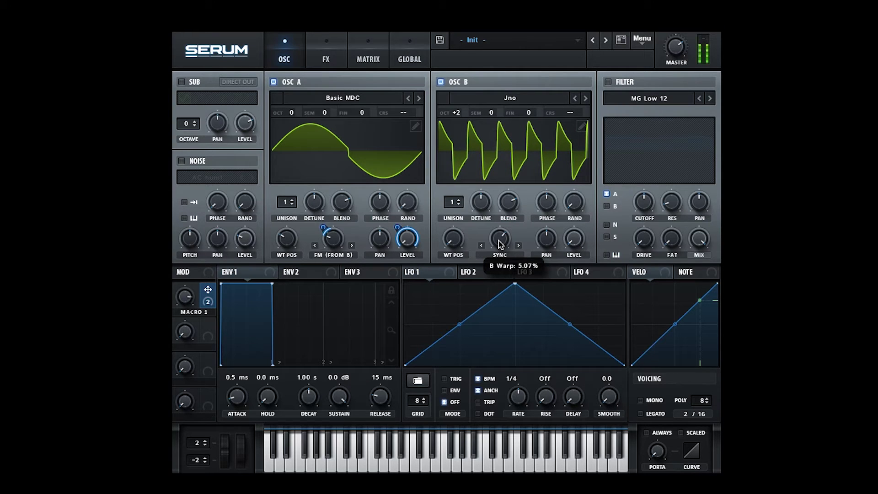
pyautogui.scroll(2, 501, 237)
pyautogui.scroll(-2, 500, 237)
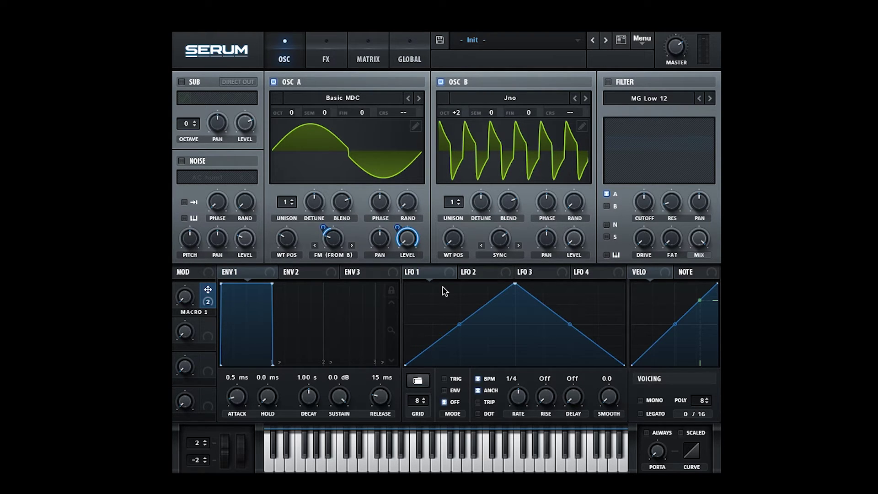
pyautogui.moveTo(454, 239); pyautogui.dragTo(462, 170)
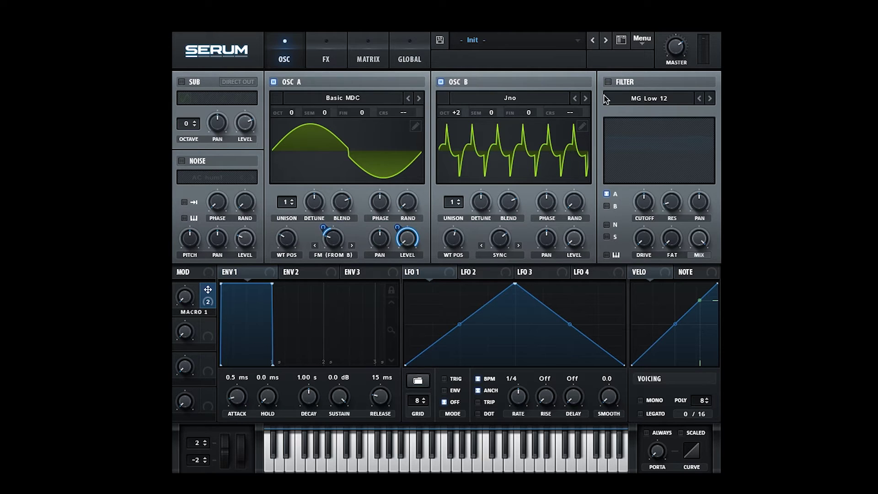
# - Enable the filter and set its type to HP 12 from the Multi filters
pyautogui.click(607, 82)
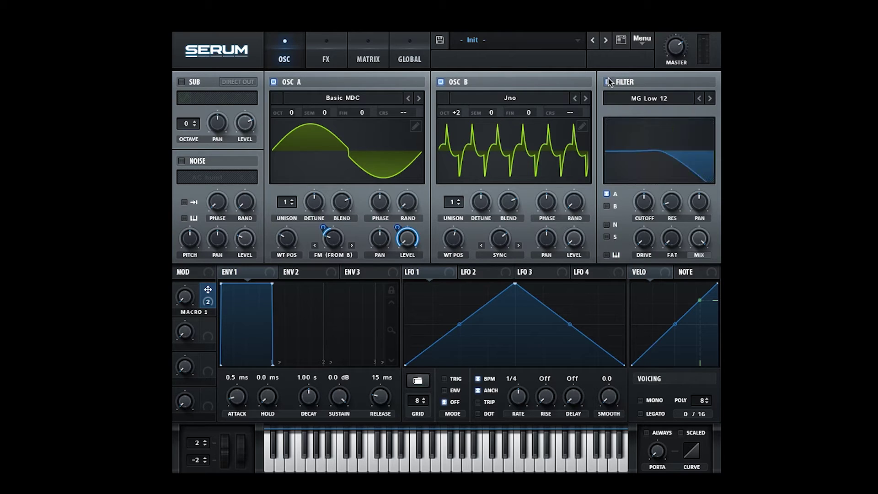
pyautogui.click(619, 102)
pyautogui.moveTo(624, 122)
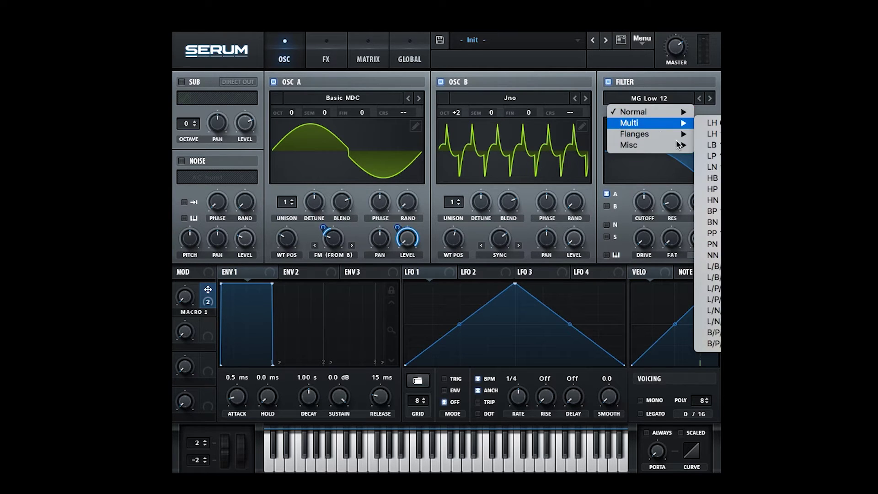
pyautogui.click(715, 191)
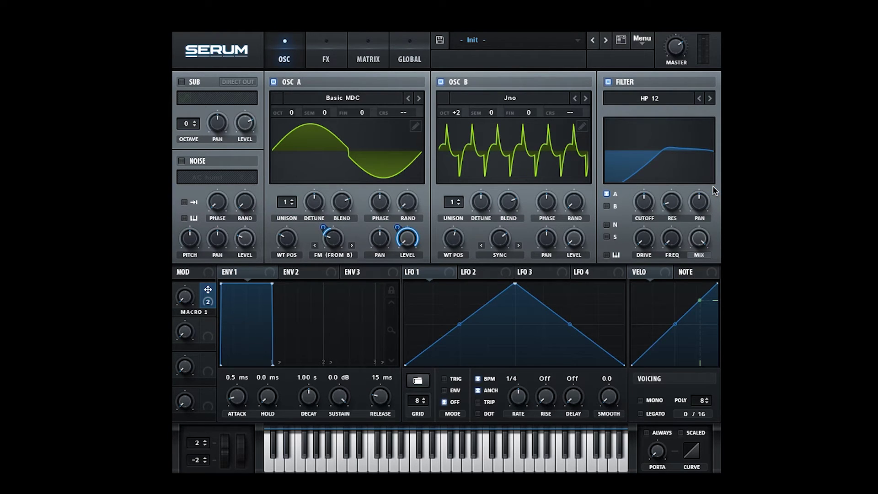
# - Turn the filter cutoff all the way down and assign Macro 1 to the filter's cutoff and resonance
pyautogui.moveTo(646, 202); pyautogui.dragTo(663, 344)
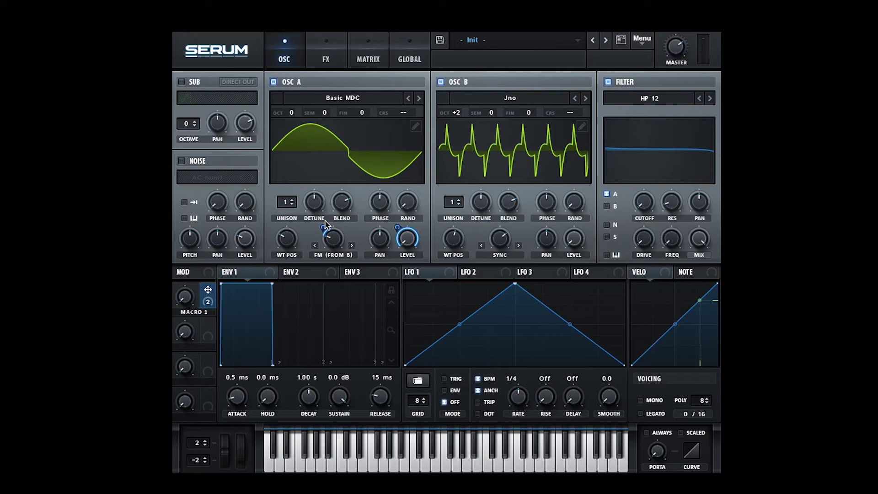
pyautogui.moveTo(208, 290); pyautogui.dragTo(634, 224)
pyautogui.moveTo(206, 292); pyautogui.dragTo(671, 236)
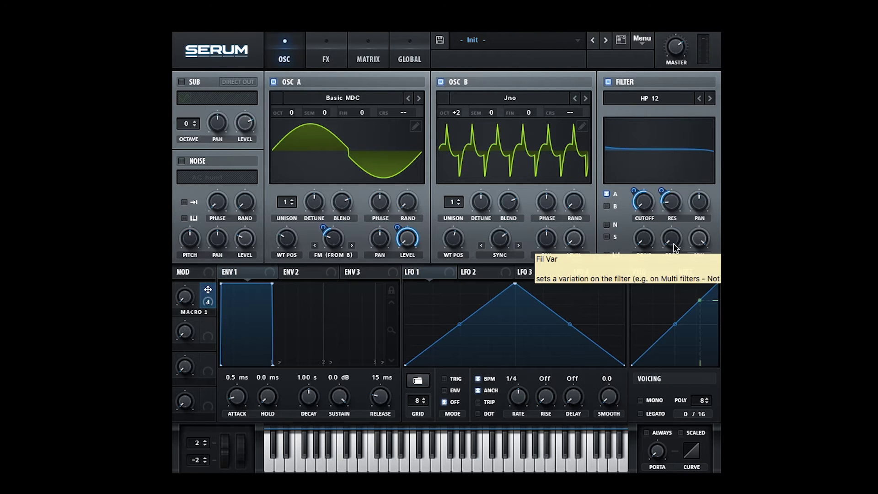
pyautogui.moveTo(650, 191); pyautogui.dragTo(660, 168)
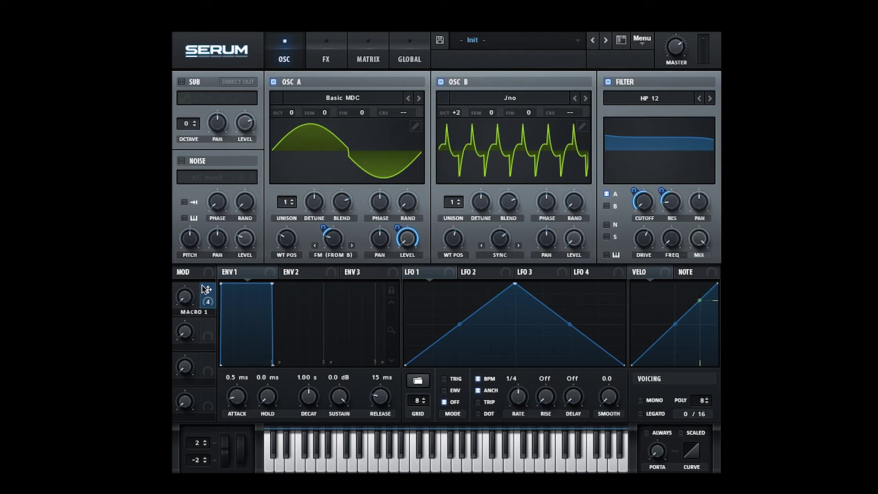
# - Assign Macro 1 to the filter's drive, raise its Freq control and modulate it negatively from Macro 1, comparing with the filter bypassed
pyautogui.moveTo(206, 289); pyautogui.dragTo(631, 286)
pyautogui.moveTo(676, 238); pyautogui.dragTo(692, 152)
pyautogui.moveTo(215, 293); pyautogui.dragTo(667, 256)
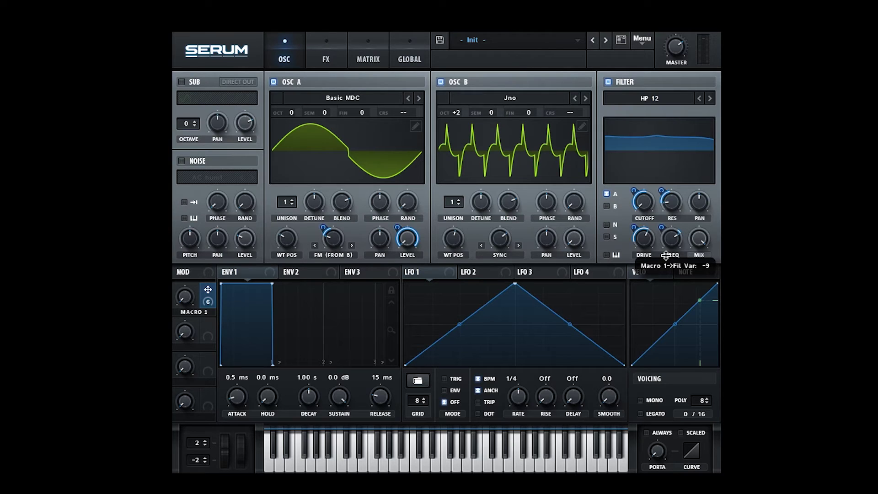
pyautogui.moveTo(666, 256); pyautogui.dragTo(666, 257)
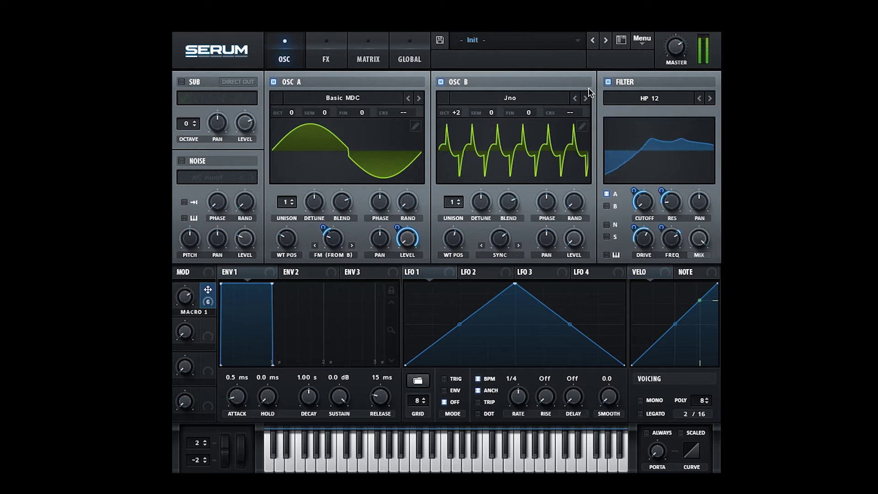
pyautogui.click(608, 82)
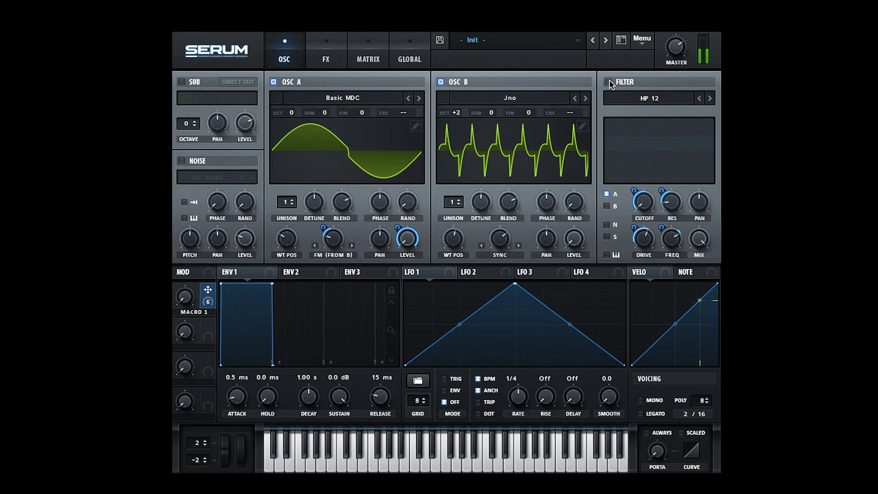
pyautogui.click(609, 82)
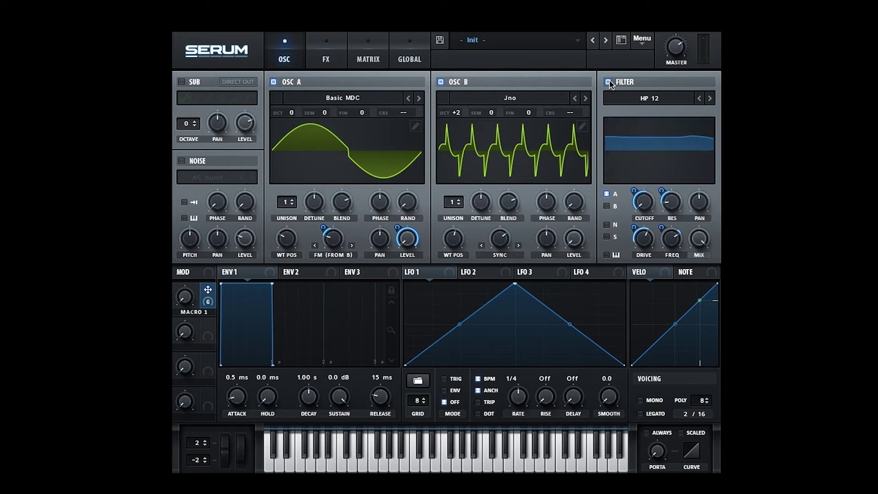
# - Enable the EQ effect, place it directly below Hyper/Dimension and set both of its bands to Peak
pyautogui.click(315, 51)
pyautogui.click(187, 231)
pyautogui.moveTo(216, 232); pyautogui.dragTo(204, 93)
pyautogui.click(453, 93)
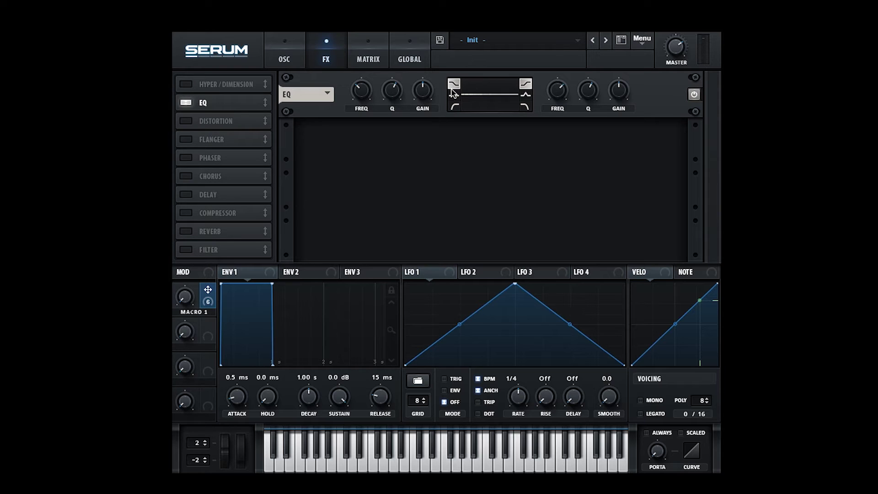
pyautogui.click(526, 95)
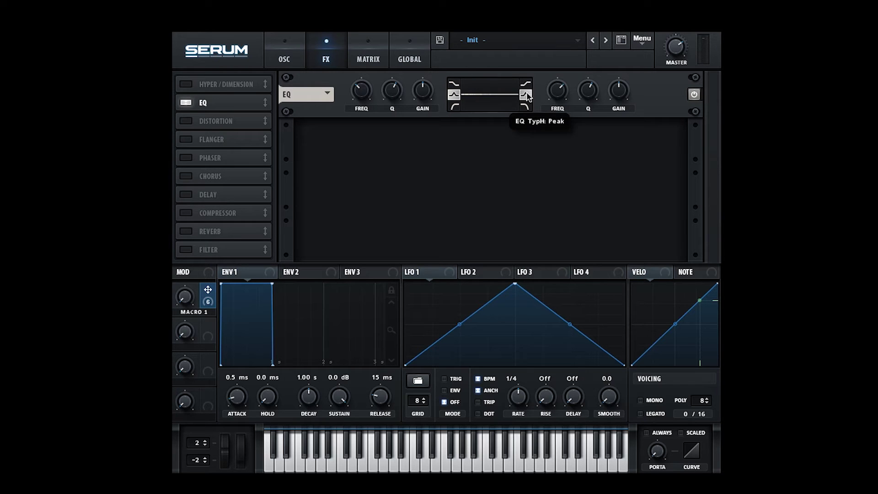
# - Boost the EQ's low band by about 9.6 dB and high band by about 12.6 dB, and slightly lower the high band's Q
pyautogui.moveTo(425, 91); pyautogui.dragTo(427, 65)
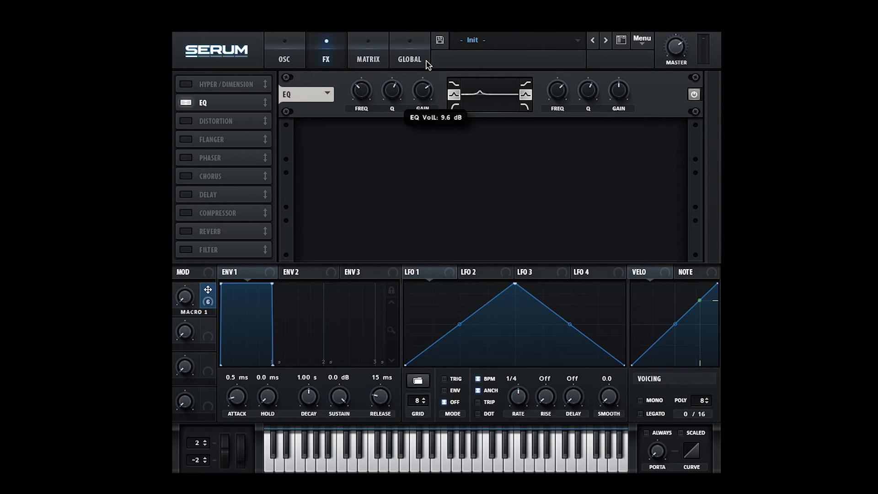
pyautogui.moveTo(619, 91); pyautogui.dragTo(617, 57)
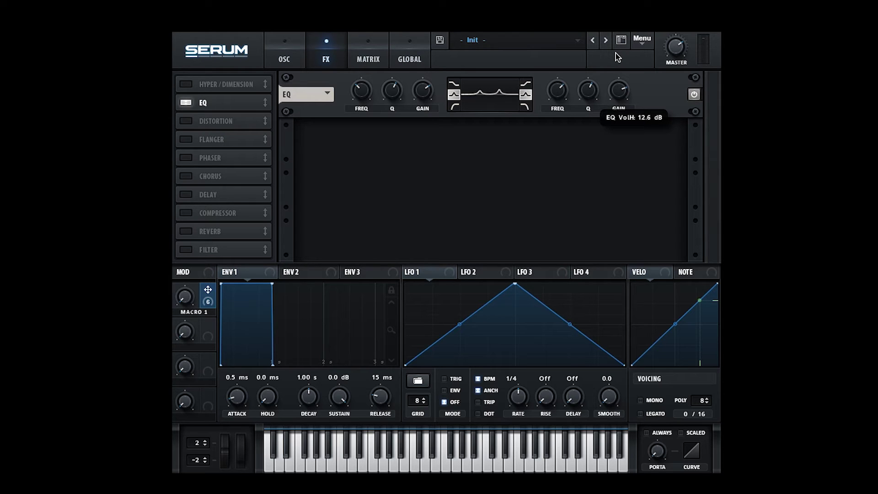
pyautogui.moveTo(616, 87); pyautogui.dragTo(589, 101)
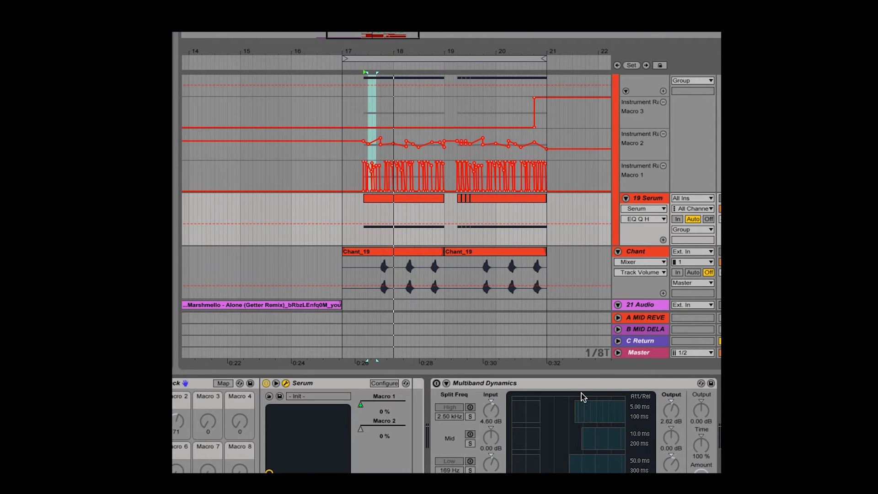
# - Assign Macro 1 to the EQ's low-band frequency with an amount of about 13 and raise that frequency to about 304 Hz
pyautogui.click(284, 383)
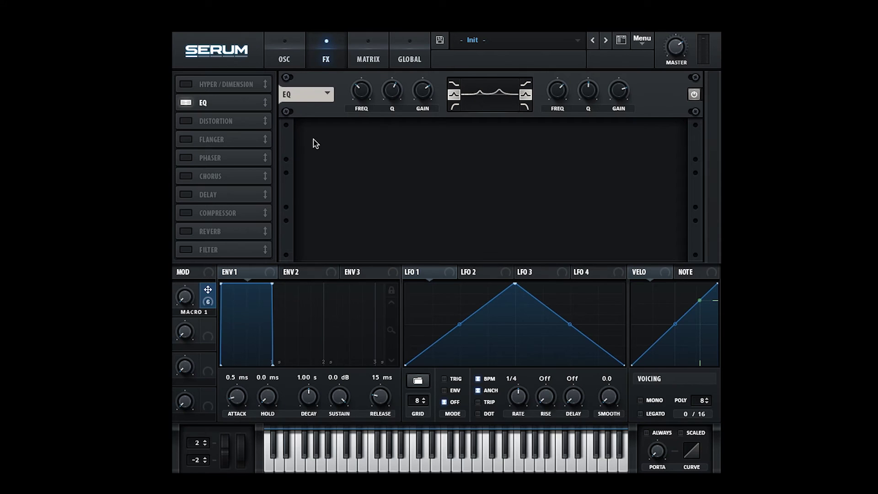
pyautogui.moveTo(208, 291)
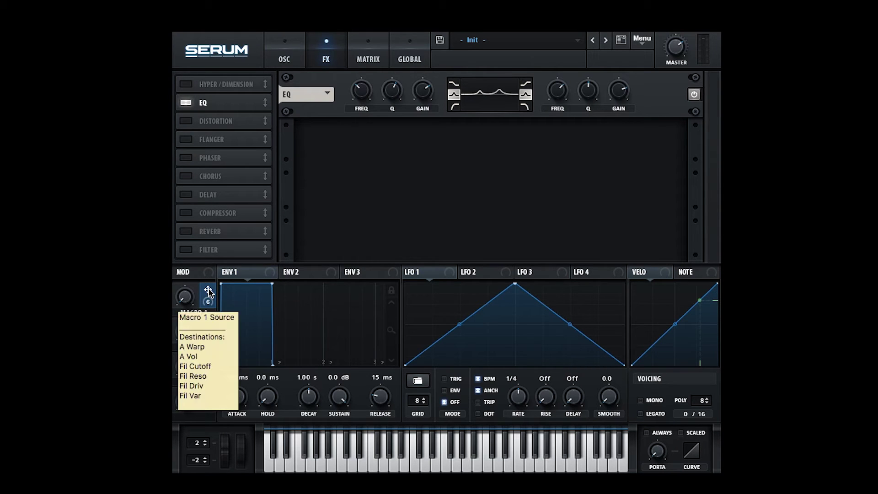
pyautogui.moveTo(208, 291); pyautogui.dragTo(349, 115)
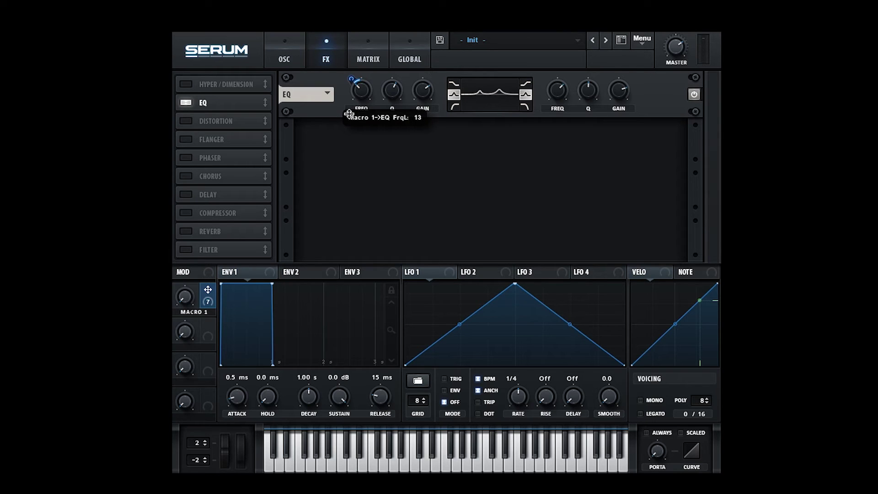
pyautogui.moveTo(365, 91)
pyautogui.moveTo(364, 92); pyautogui.dragTo(365, 86)
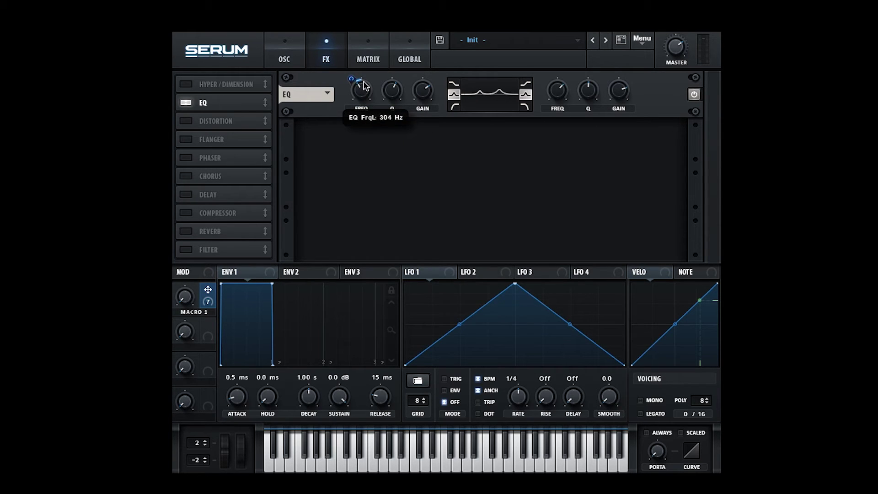
pyautogui.moveTo(365, 90); pyautogui.dragTo(364, 87)
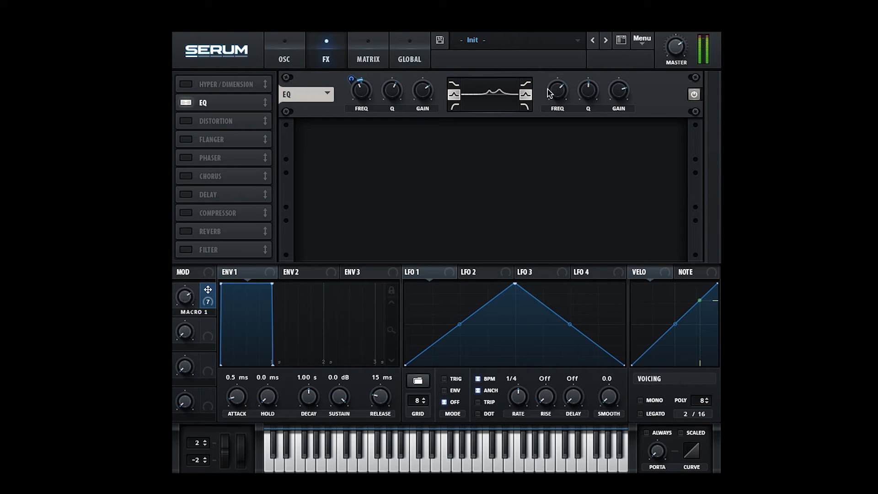
# - Lower the EQ's high-band frequency slightly, assign Macro 1 to it, and compare the sound with the EQ bypassed
pyautogui.moveTo(562, 93); pyautogui.dragTo(562, 103)
pyautogui.moveTo(208, 289); pyautogui.dragTo(551, 110)
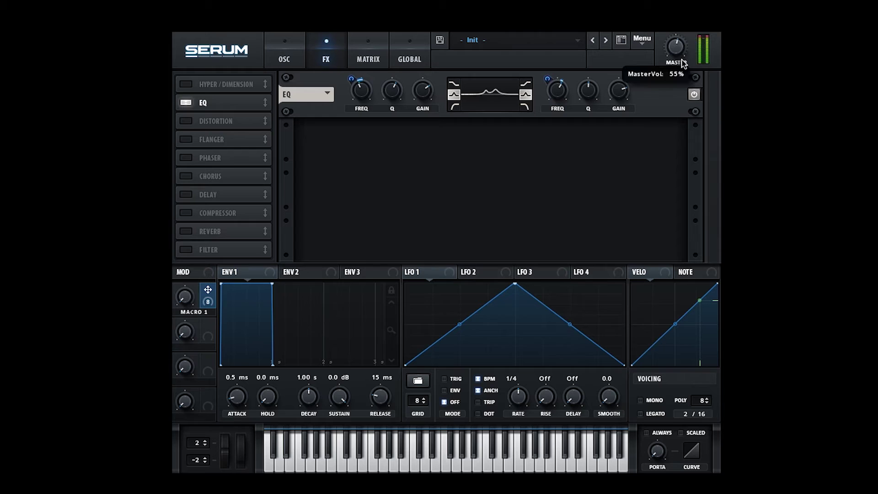
pyautogui.click(695, 95)
pyautogui.click(695, 95)
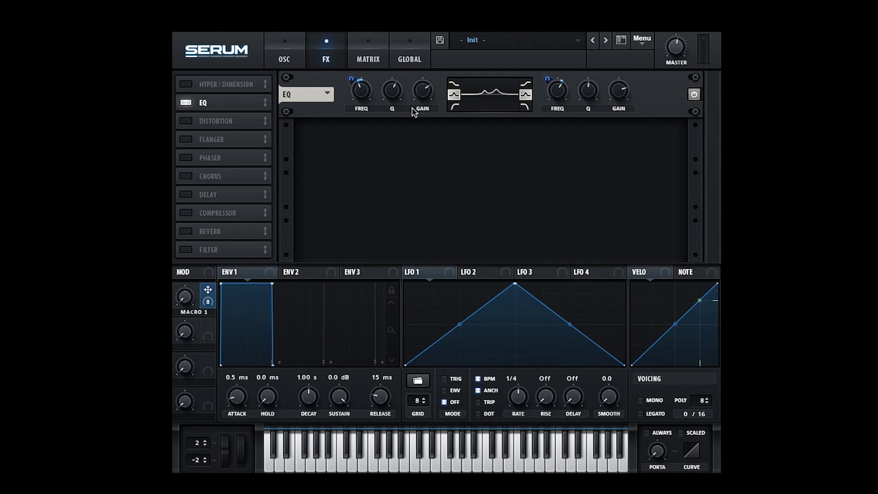
# - Enable the Phaser directly below the EQ, raise its depth and frequency, and lower its feedback to about halfway
pyautogui.click(185, 158)
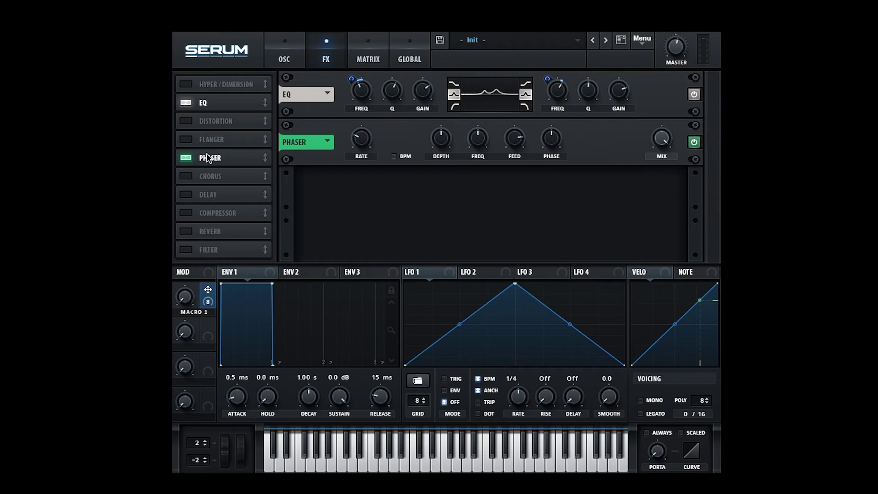
pyautogui.moveTo(206, 157); pyautogui.dragTo(208, 111)
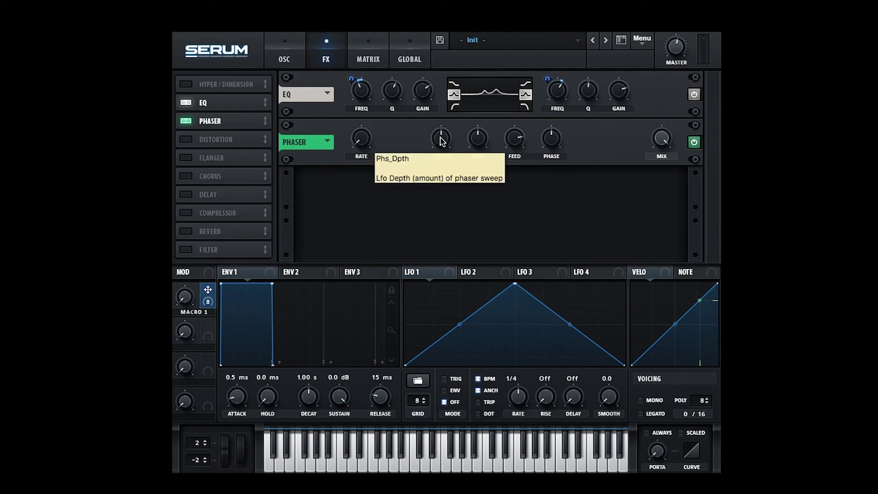
pyautogui.moveTo(442, 140); pyautogui.dragTo(499, 127)
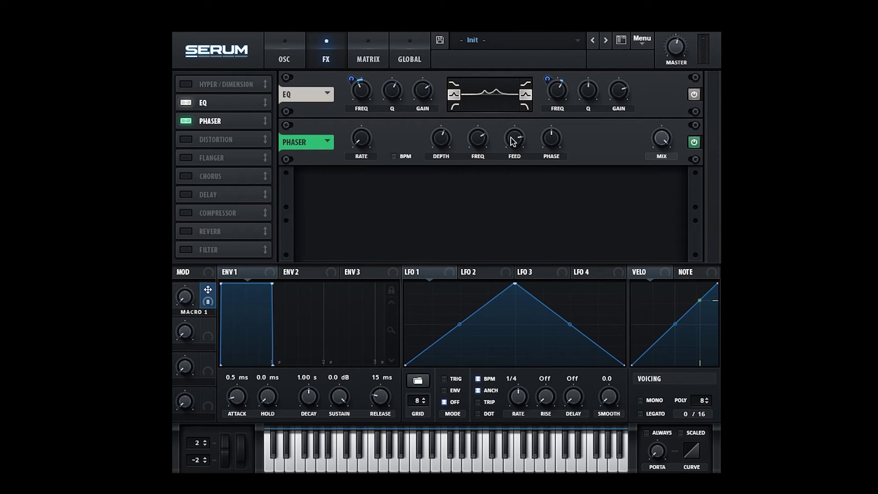
pyautogui.moveTo(513, 141); pyautogui.dragTo(511, 177)
# - Turn the Phaser's mix down to zero, modulate it fully with Macro 1, and compare the sound with the Phaser bypassed
pyautogui.moveTo(664, 139); pyautogui.dragTo(655, 311)
pyautogui.moveTo(208, 290); pyautogui.dragTo(664, 145)
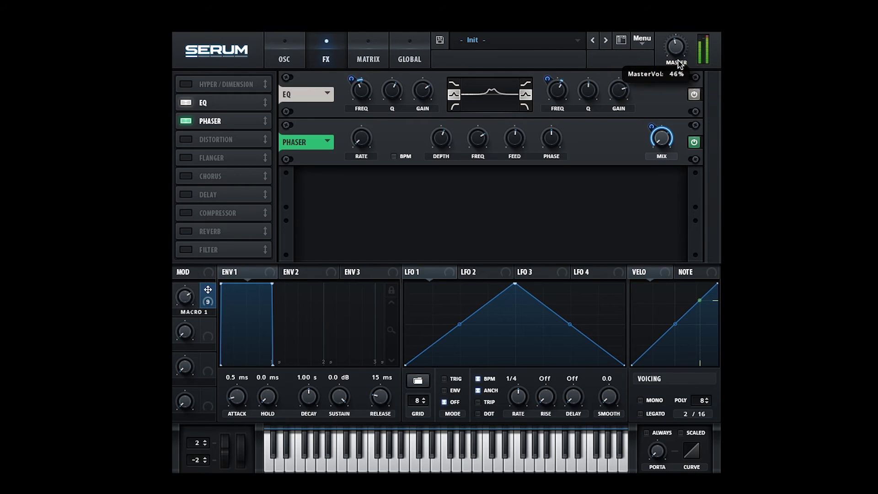
pyautogui.click(693, 141)
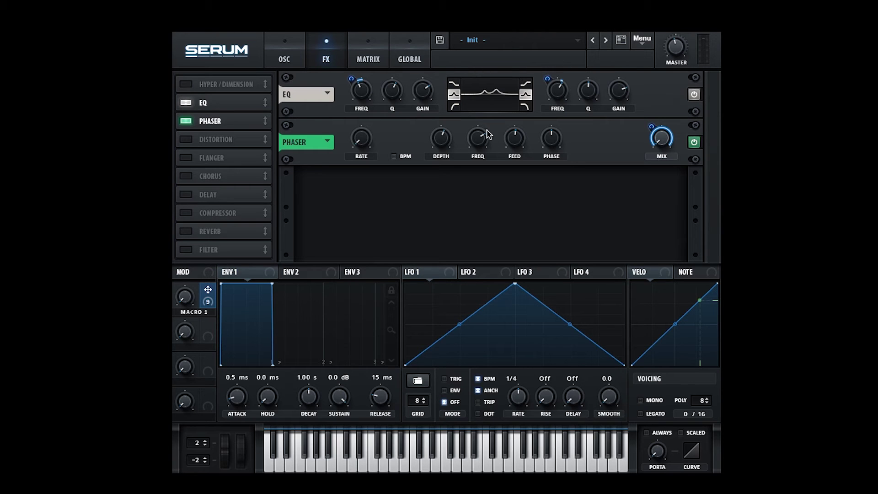
pyautogui.moveTo(481, 139)
# - Enable the Tube Distortion, move it above the EQ in the effects chain and raise its drive
pyautogui.click(187, 140)
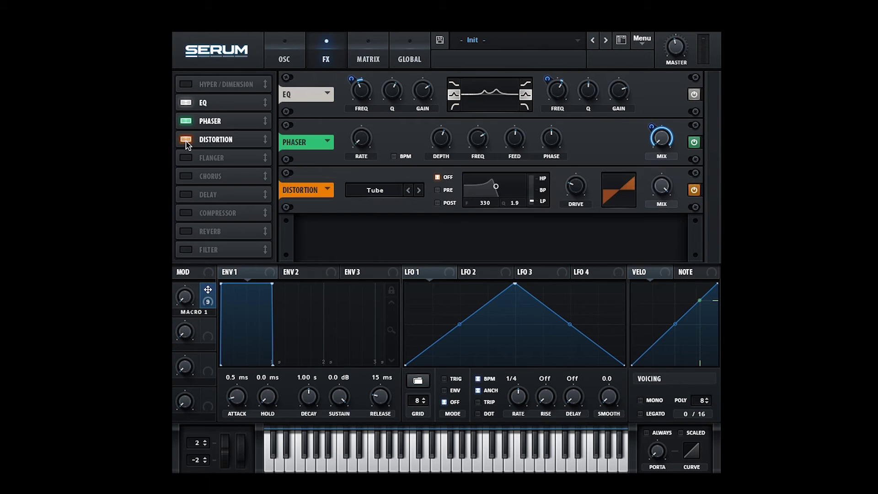
pyautogui.moveTo(229, 146); pyautogui.dragTo(230, 103)
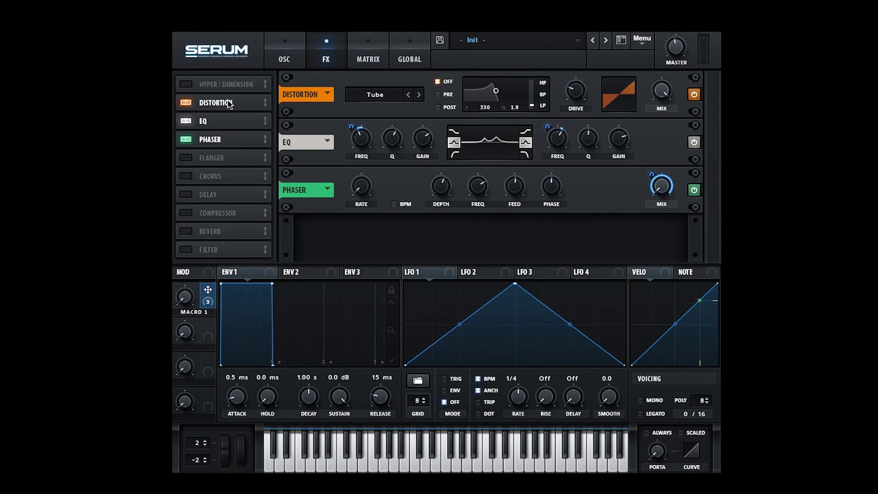
pyautogui.moveTo(576, 89); pyautogui.dragTo(577, 23)
# - Lower the Distortion's mix to about halfway and assign Macro 1 to its mix and drive
pyautogui.moveTo(656, 97); pyautogui.dragTo(659, 172)
pyautogui.moveTo(207, 290); pyautogui.dragTo(642, 82)
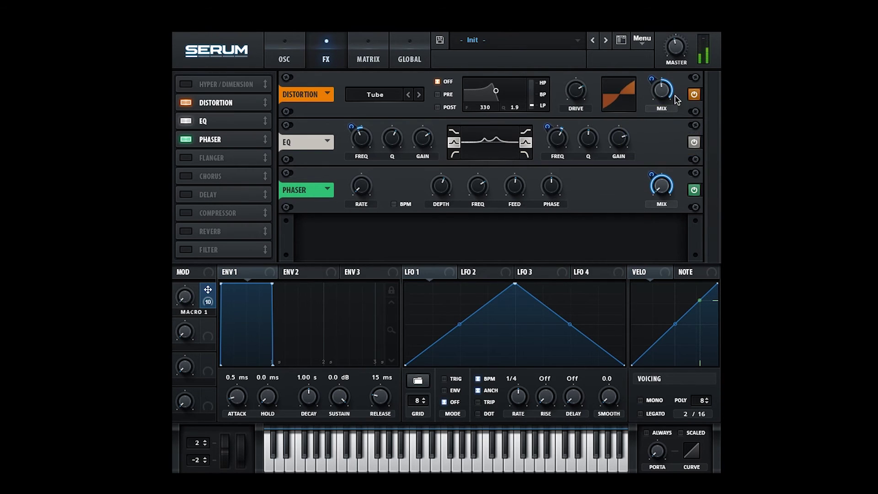
pyautogui.moveTo(581, 95)
pyautogui.mouseDown()
pyautogui.moveTo(577, 88)
pyautogui.moveTo(575, 101)
pyautogui.mouseUp()
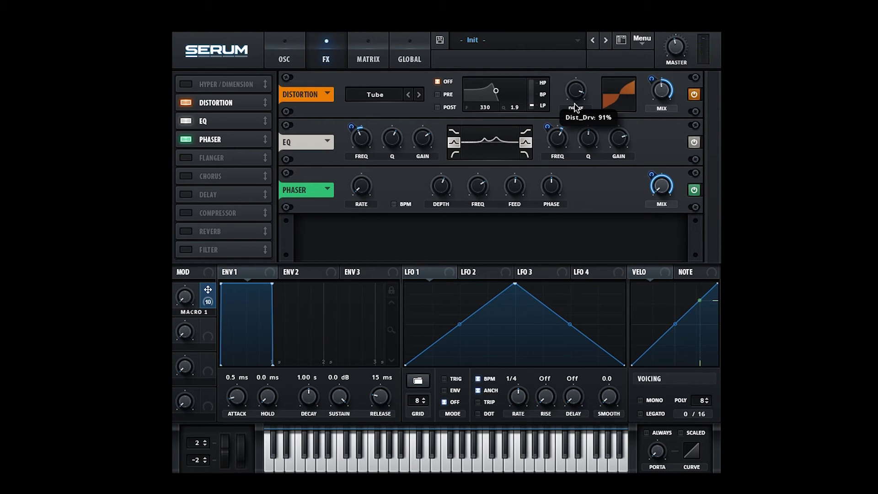
pyautogui.moveTo(208, 290); pyautogui.dragTo(575, 90)
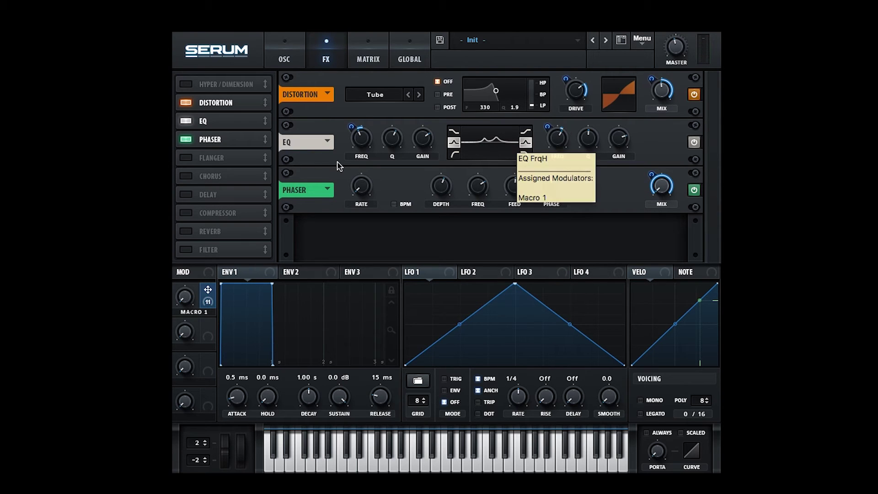
# - Enable Hyper/Dimension, place it between the EQ and Phaser, and set the Hyper mix to about 26%
pyautogui.click(183, 84)
pyautogui.moveTo(221, 86); pyautogui.dragTo(221, 125)
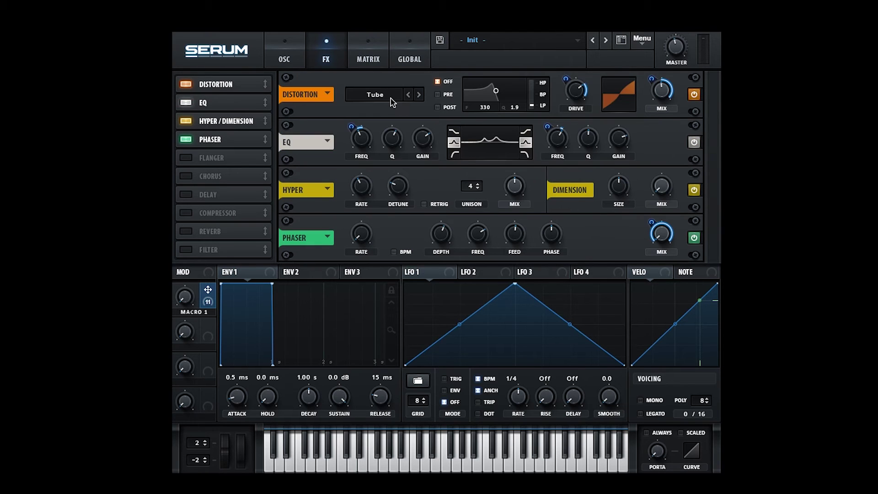
pyautogui.moveTo(519, 195); pyautogui.dragTo(518, 225)
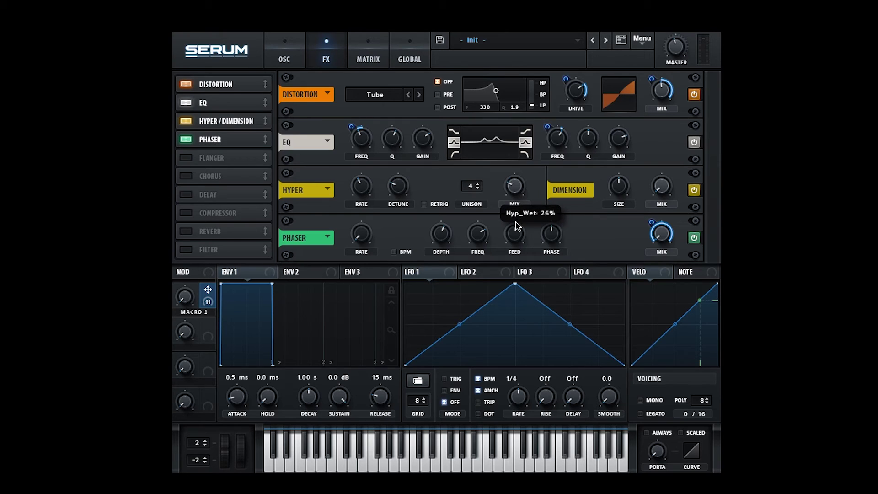
# - Set the Dimension size to 0% and its mix to about 24%, and compare the sound with Hyper/Dimension bypassed
pyautogui.moveTo(617, 187); pyautogui.dragTo(630, 287)
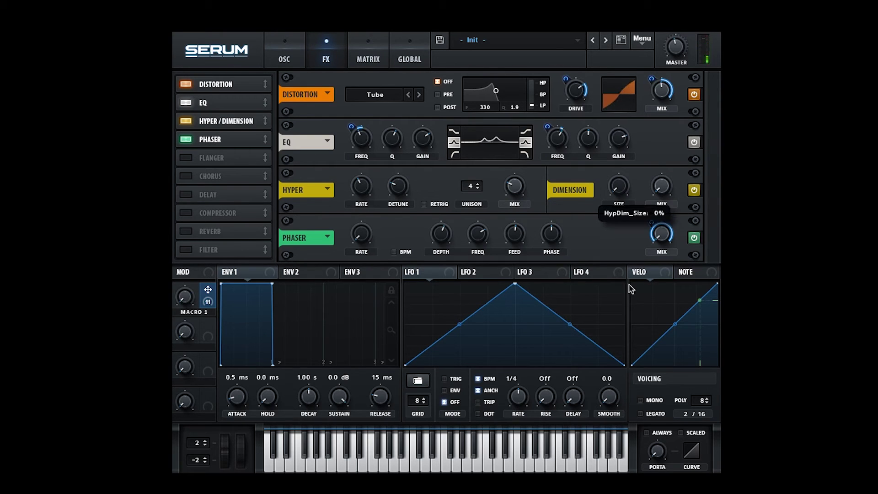
pyautogui.moveTo(662, 183)
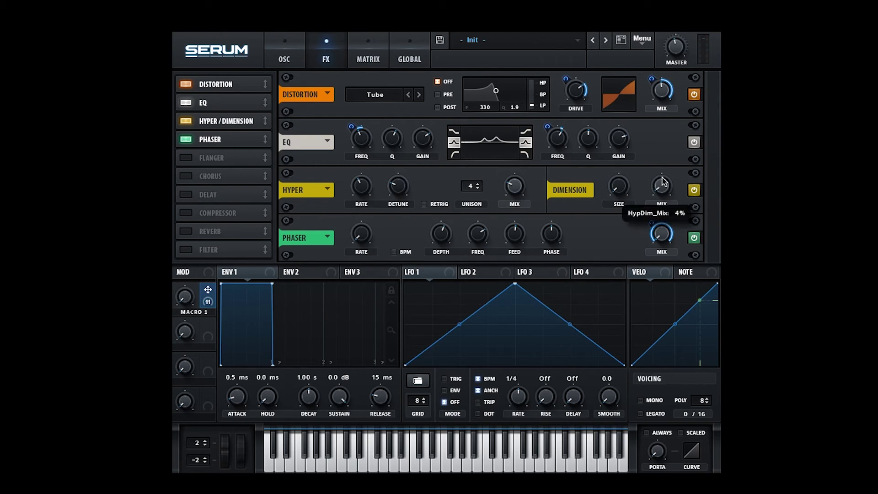
pyautogui.moveTo(662, 173); pyautogui.dragTo(664, 151)
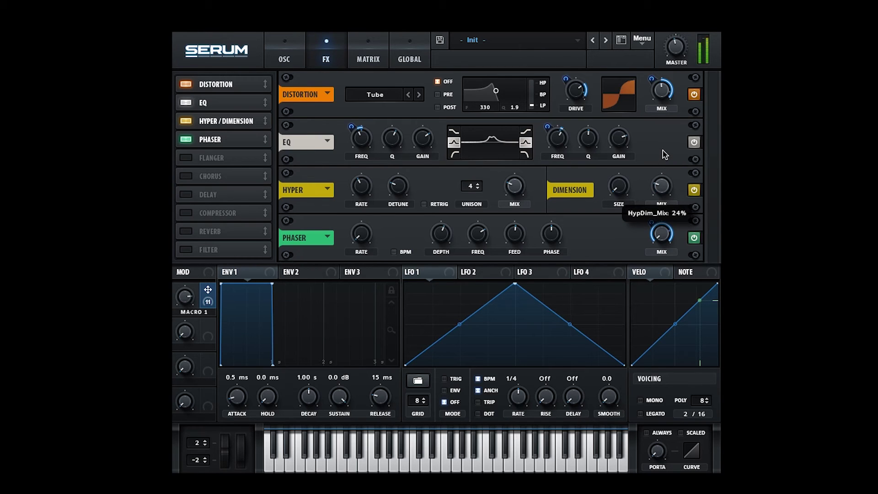
pyautogui.click(693, 190)
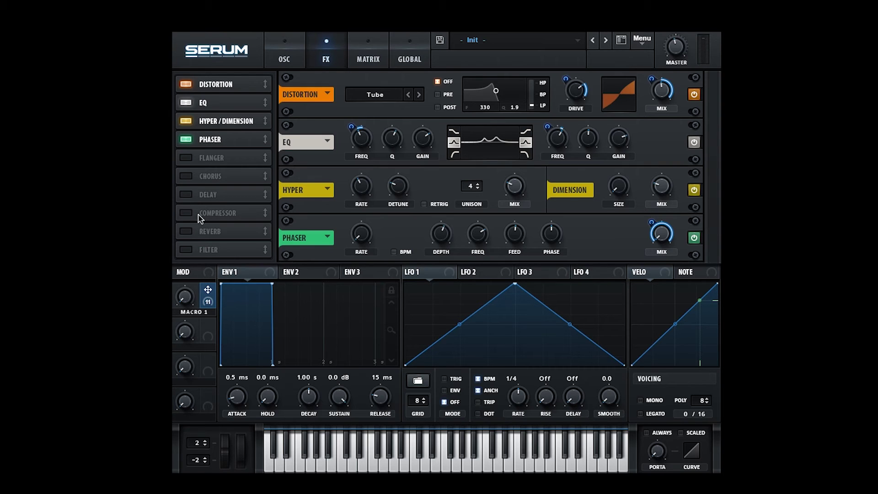
# - Enable the Compressor, place it directly after the Phaser, turn on Multiband, set its threshold to about -22.7 dB and adjust its ratio
pyautogui.click(183, 214)
pyautogui.moveTo(210, 213); pyautogui.dragTo(210, 156)
pyautogui.click(545, 253)
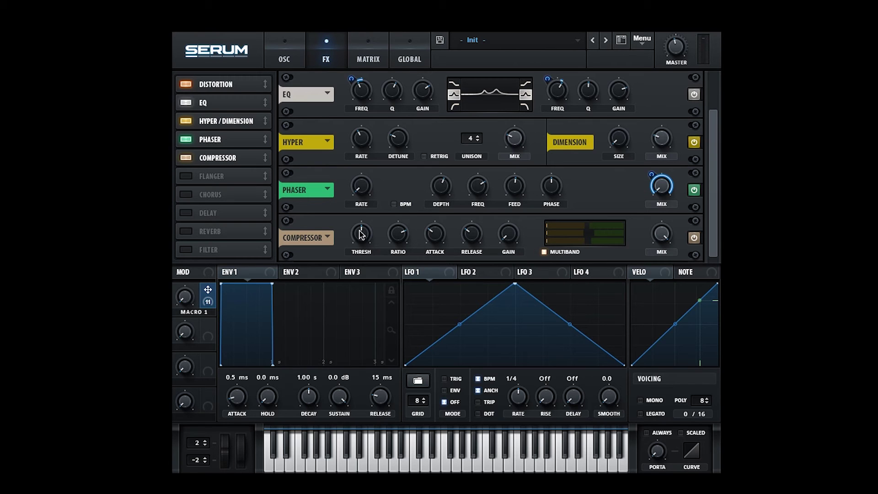
pyautogui.scroll(-2, 360, 224)
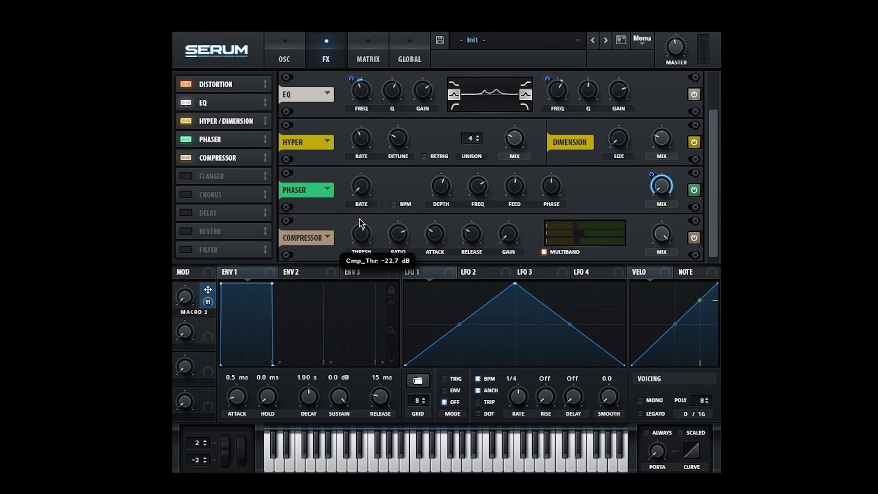
pyautogui.scroll(-1, 361, 224)
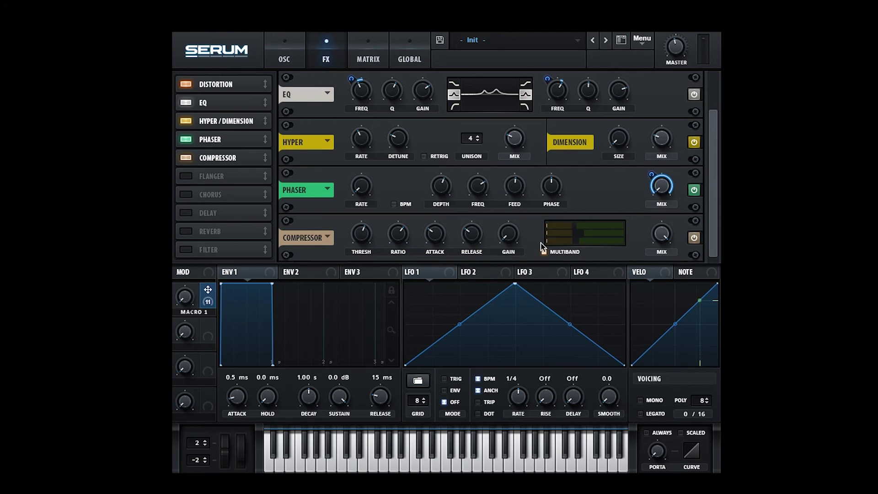
# - Raise the Compressor's gain to 12.0 dB while watching the band levels, and toggle its bypass to compare the sound
pyautogui.moveTo(513, 241); pyautogui.dragTo(512, 219)
pyautogui.moveTo(611, 223); pyautogui.dragTo(618, 223)
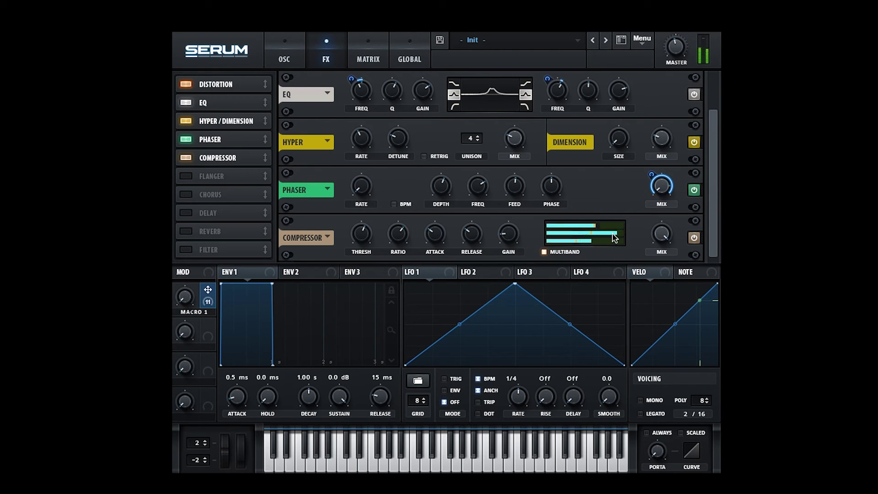
pyautogui.moveTo(617, 233); pyautogui.dragTo(622, 234)
pyautogui.moveTo(511, 235)
pyautogui.moveTo(513, 220); pyautogui.dragTo(514, 217)
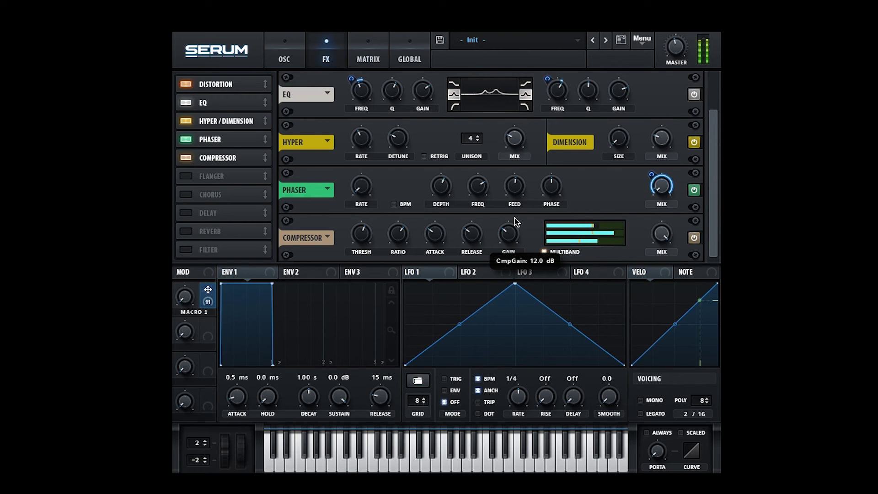
pyautogui.click(694, 237)
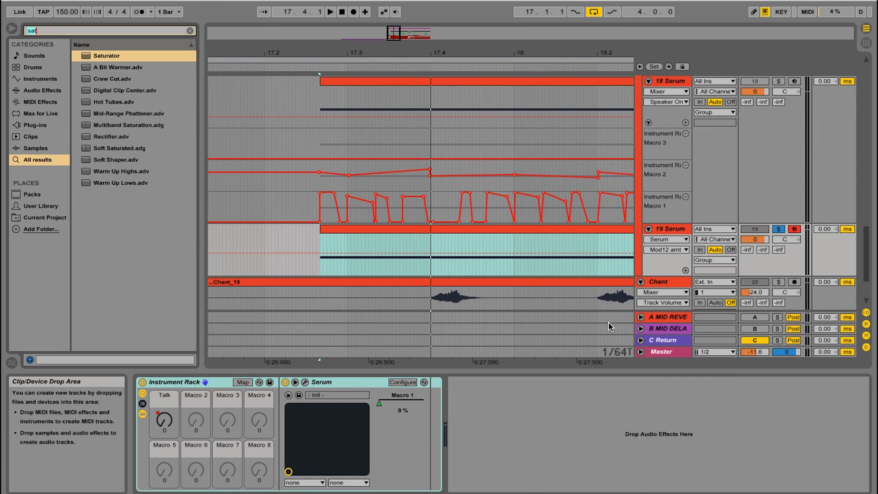
# - Find Multiband Dynamics in the Ableton Live browser and add it after Serum on the 19 Serum track
pyautogui.write('mulri')
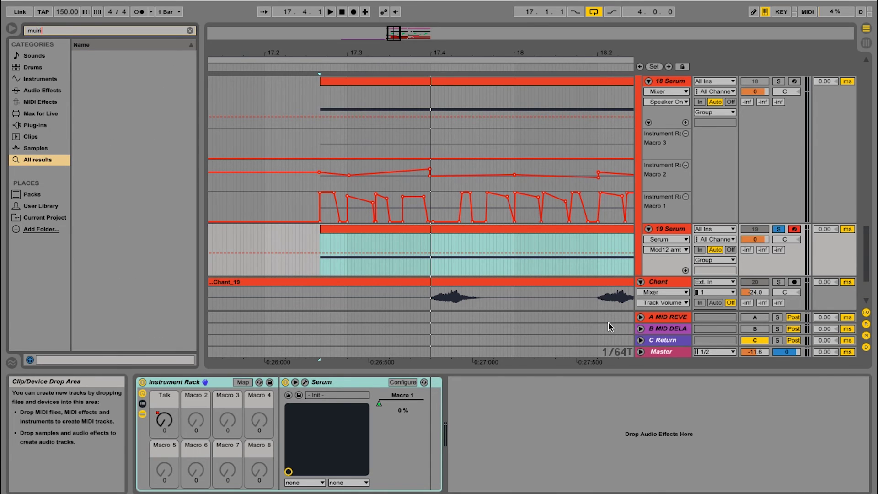
pyautogui.press('BackSpace')
pyautogui.press('BackSpace')
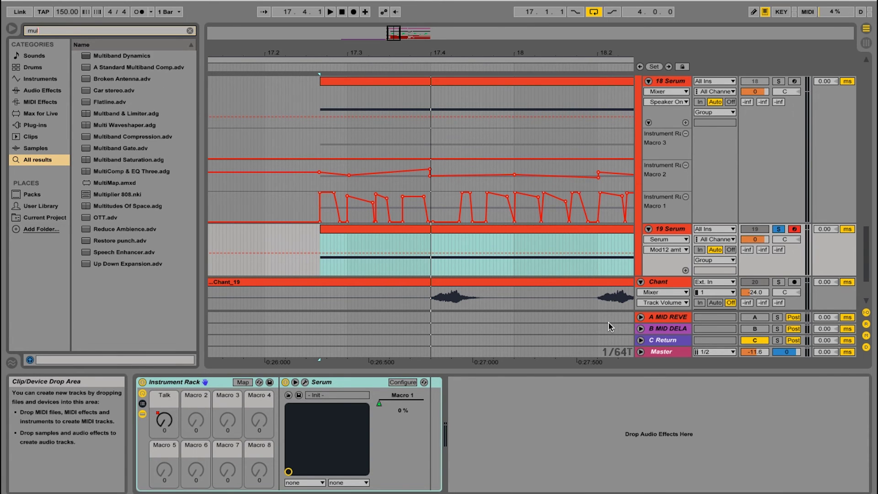
pyautogui.press('Down')
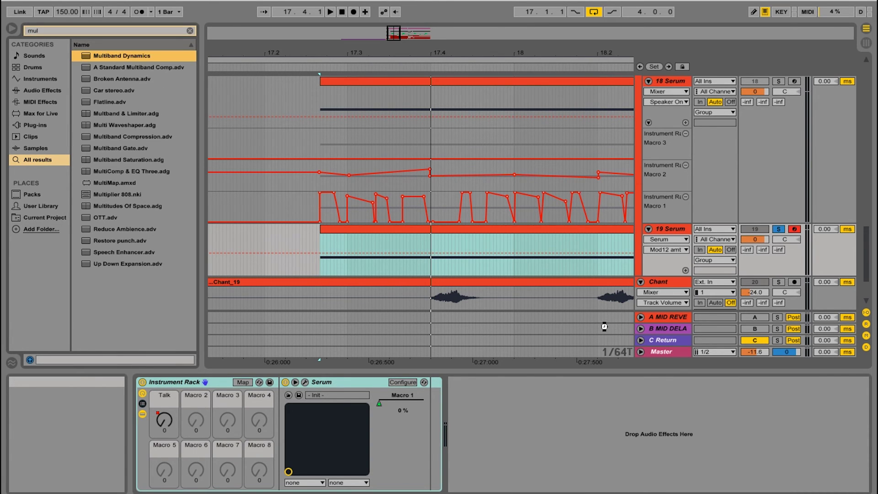
pyautogui.press('Return')
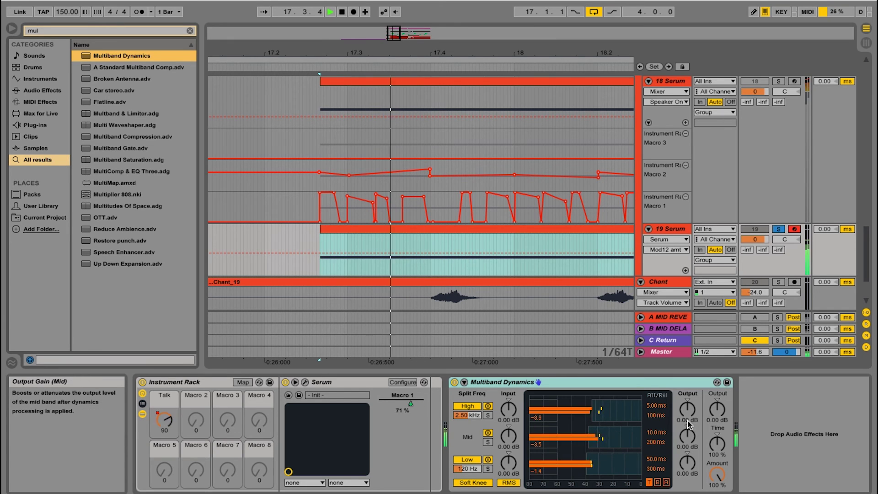
# - Set Multiband Dynamics' high band to 2.62 dB output and 4.60 dB input, and the low band's output to 5.70 dB
pyautogui.moveTo(687, 409); pyautogui.dragTo(687, 402)
pyautogui.moveTo(508, 409); pyautogui.dragTo(509, 402)
pyautogui.moveTo(691, 468); pyautogui.dragTo(690, 453)
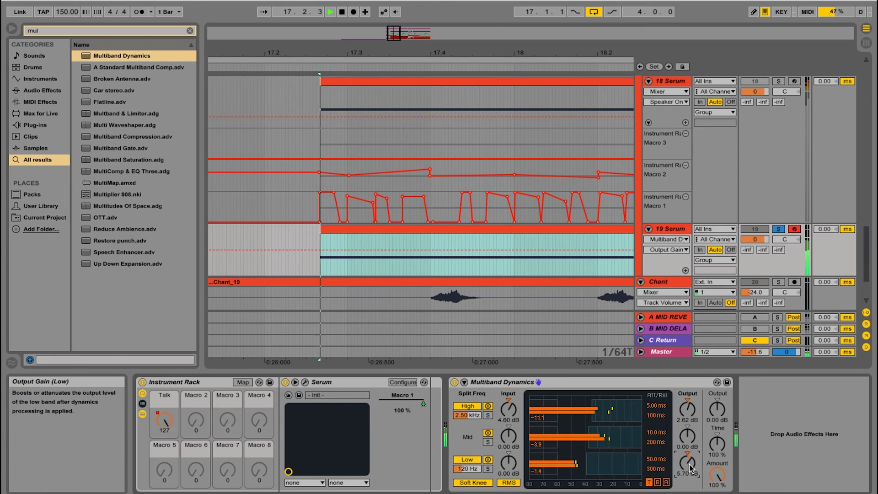
# - Set the low band's input to 2.90 dB and its crossover frequency to 169 Hz, and audition the bass
pyautogui.moveTo(510, 465); pyautogui.dragTo(467, 461)
pyautogui.press('space')
pyautogui.press('space')
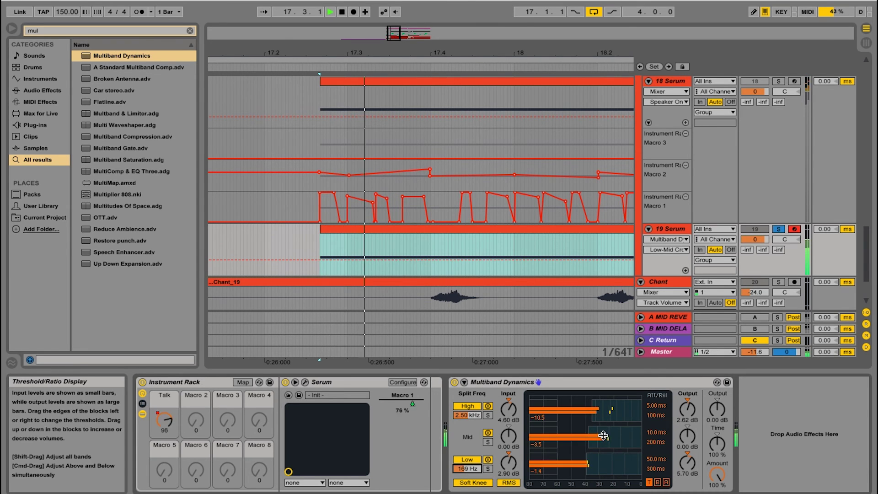
# - Raise the mid band's upper threshold slightly and compare the playback with Multiband Dynamics bypassed and active
pyautogui.press('space')
pyautogui.press('space')
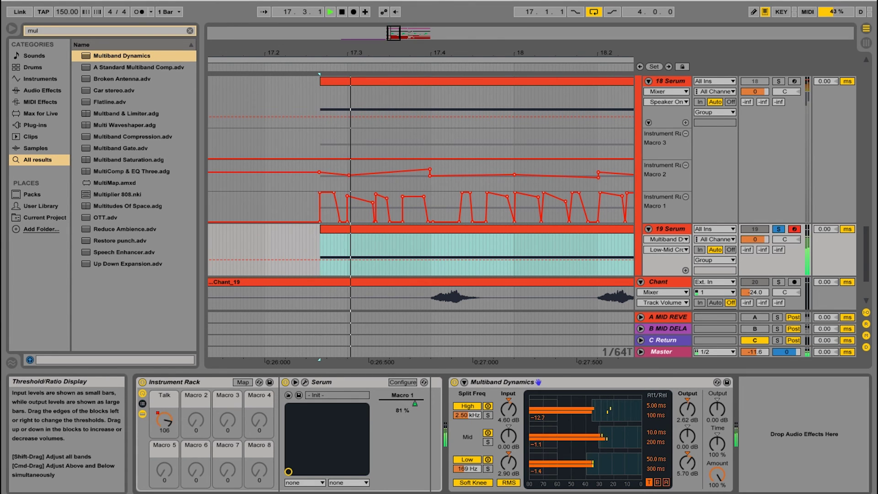
pyautogui.press('space')
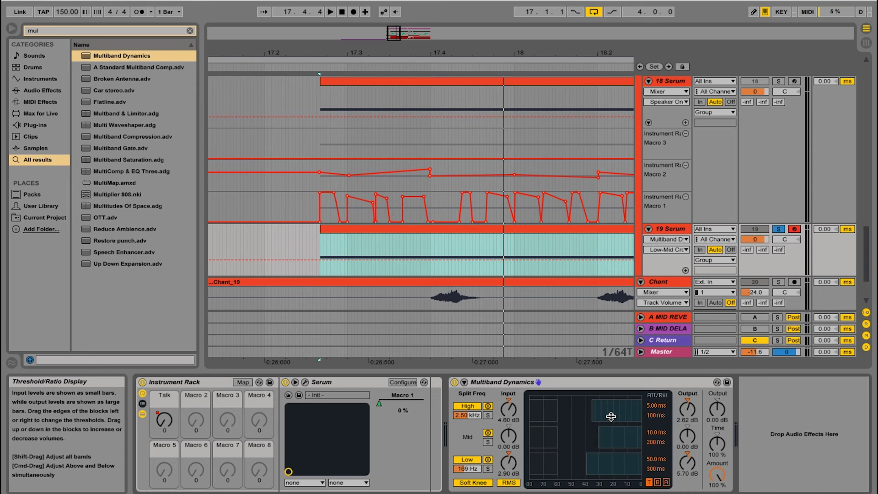
pyautogui.press('space')
pyautogui.click(454, 383)
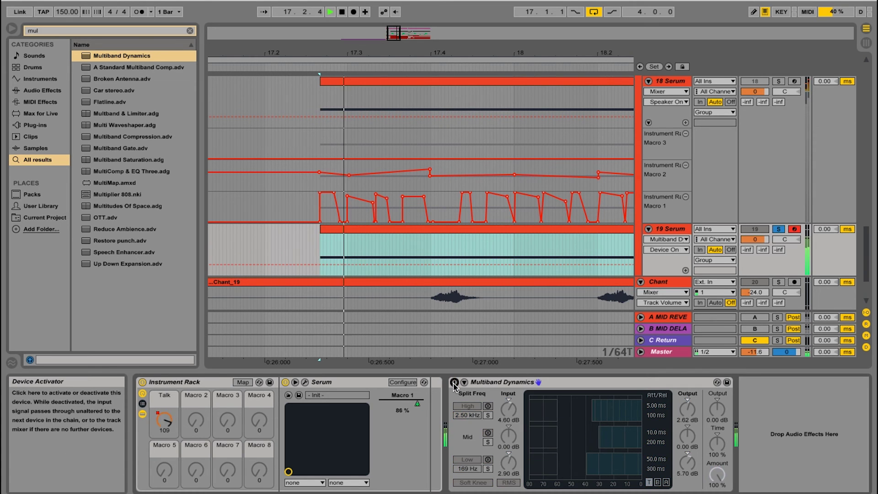
pyautogui.click(454, 382)
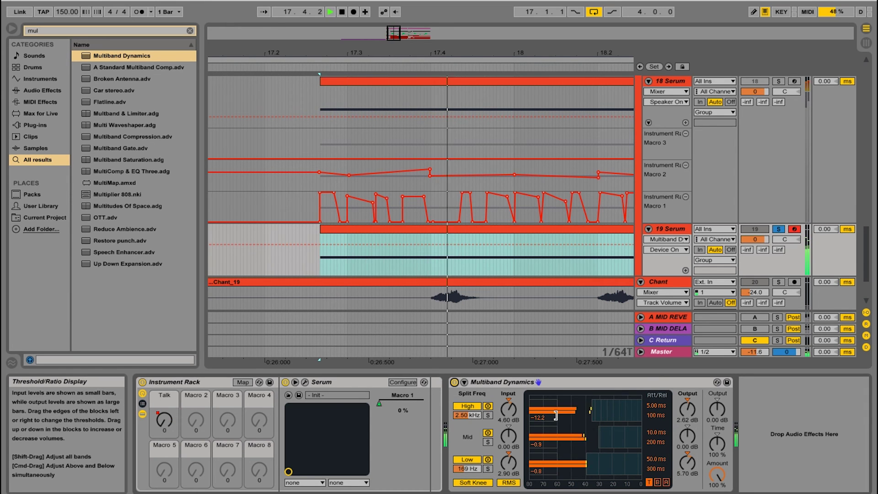
pyautogui.press('space')
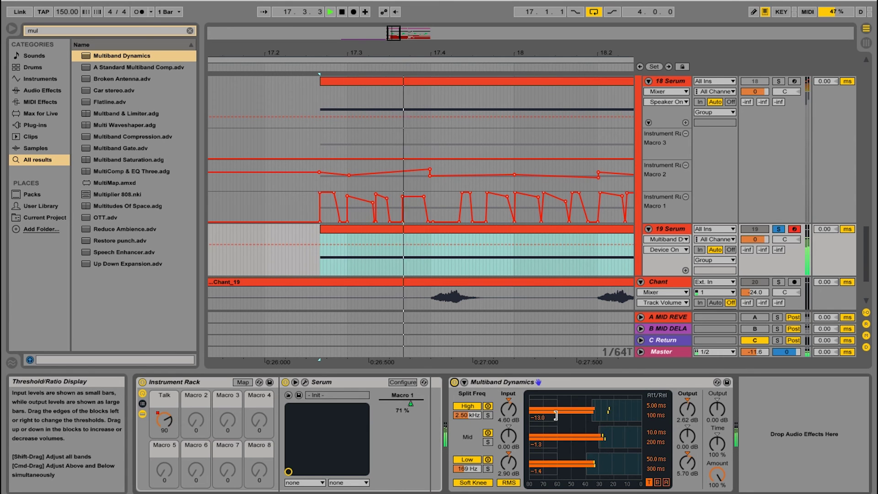
# - Add a Saturator after Multiband Dynamics and set its curve type to Soft Sine
pyautogui.press('super+f')
pyautogui.write('sat')
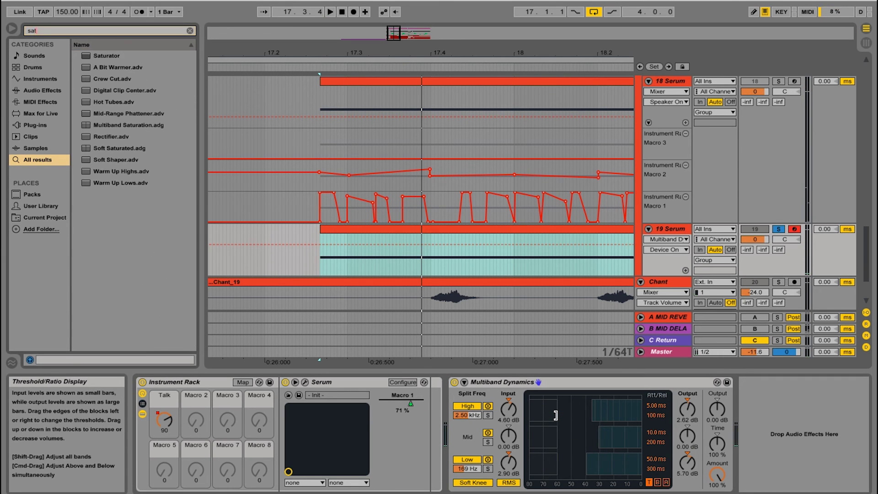
pyautogui.press('Down')
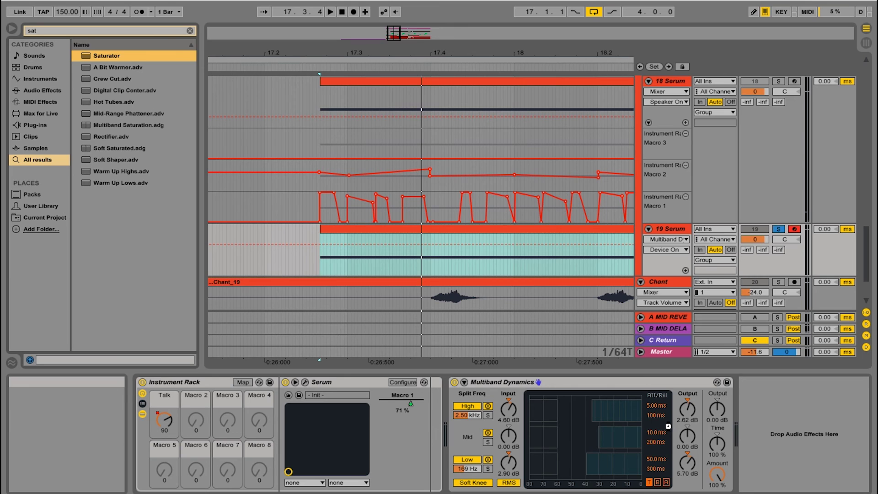
pyautogui.press('Return')
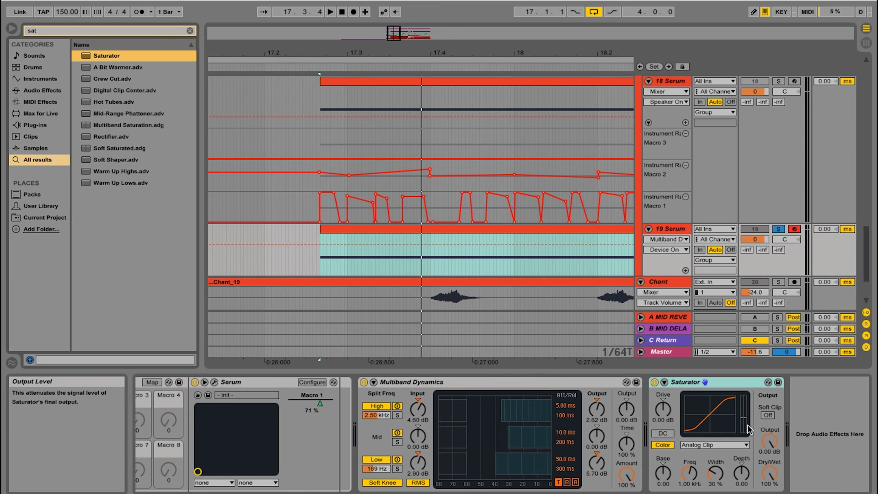
pyautogui.click(698, 445)
pyautogui.click(694, 463)
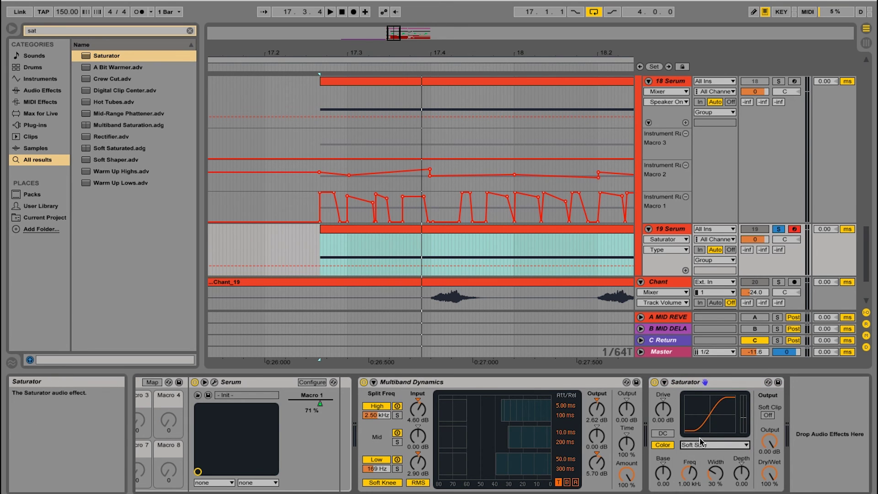
# - Try the Hard Curve type on the Saturator during playback and return it to Soft Sine
pyautogui.click(699, 445)
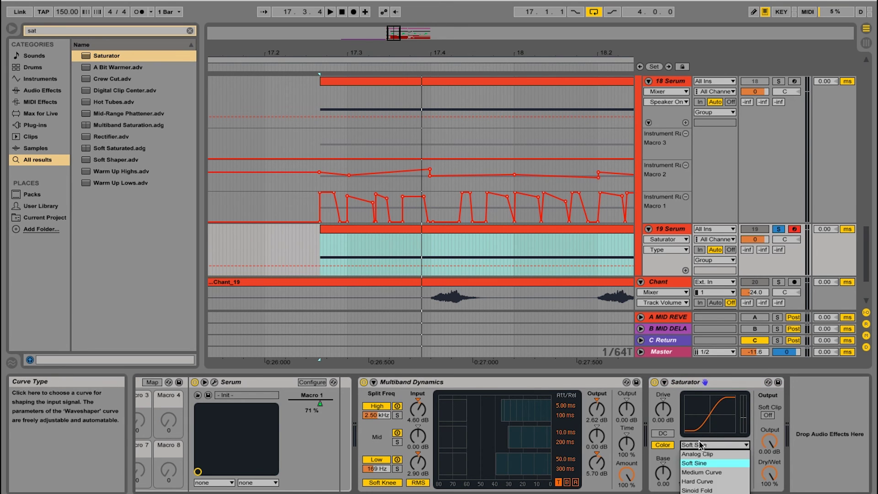
pyautogui.click(697, 481)
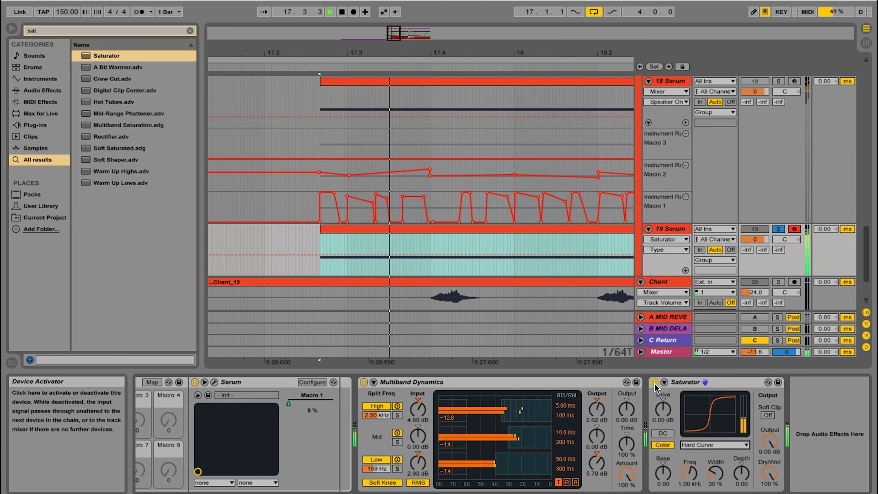
pyautogui.click(692, 445)
pyautogui.click(700, 458)
pyautogui.press('space')
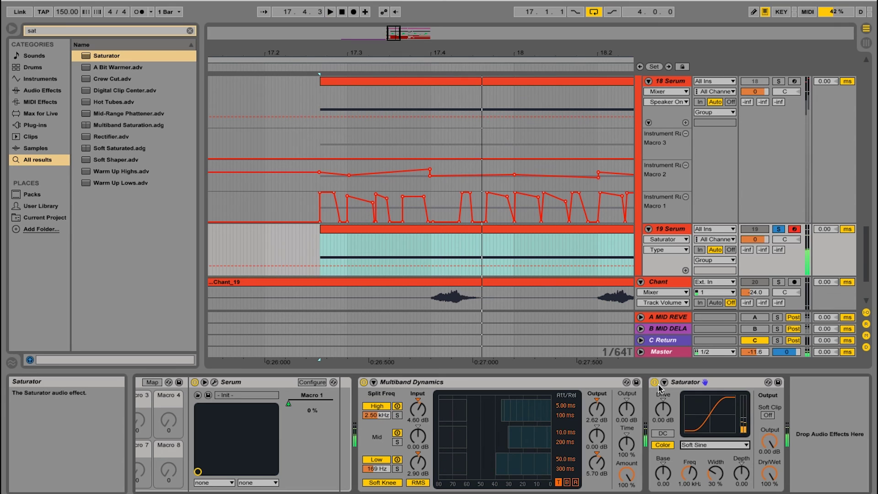
# - Raise the Saturator's drive to 7.43 dB and play the bass to hear the effect
pyautogui.moveTo(663, 409); pyautogui.dragTo(662, 401)
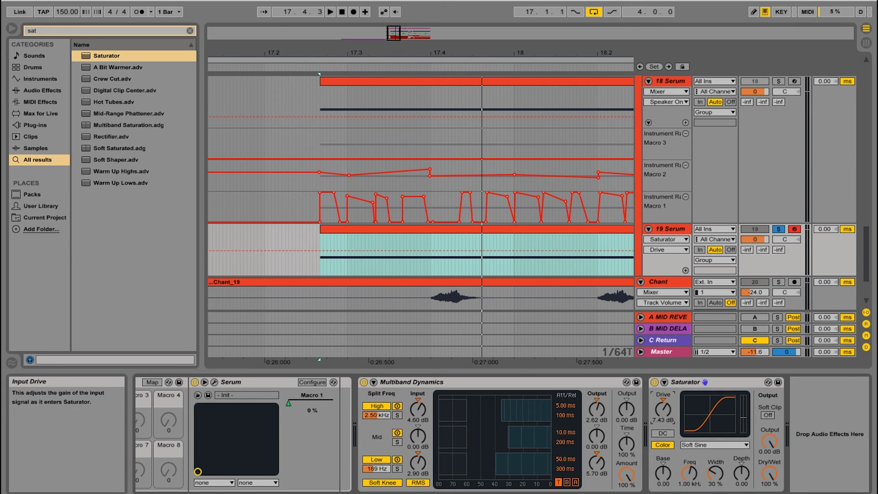
pyautogui.press('space')
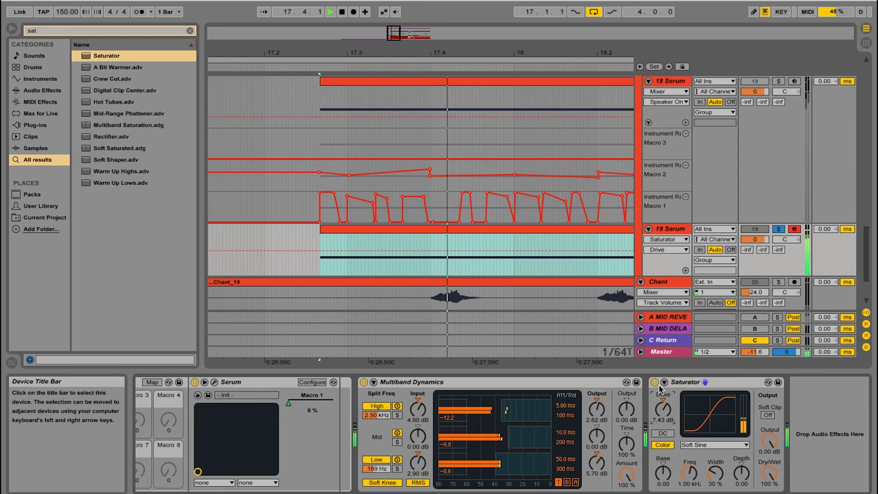
pyautogui.press('space')
pyautogui.press('space')
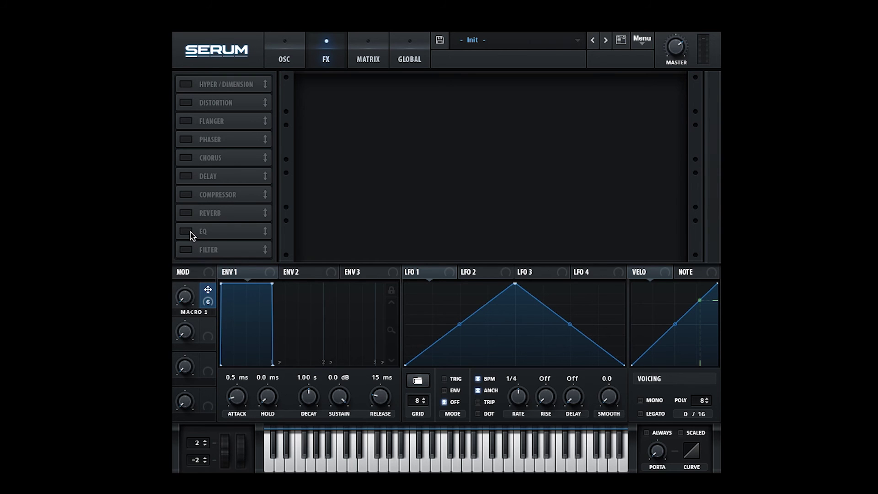
# - In Serum, enable the EQ, move it above Distortion in the effects chain and switch both its bands to peak mode
pyautogui.click(190, 232)
pyautogui.moveTo(216, 232); pyautogui.dragTo(201, 96)
pyautogui.click(455, 95)
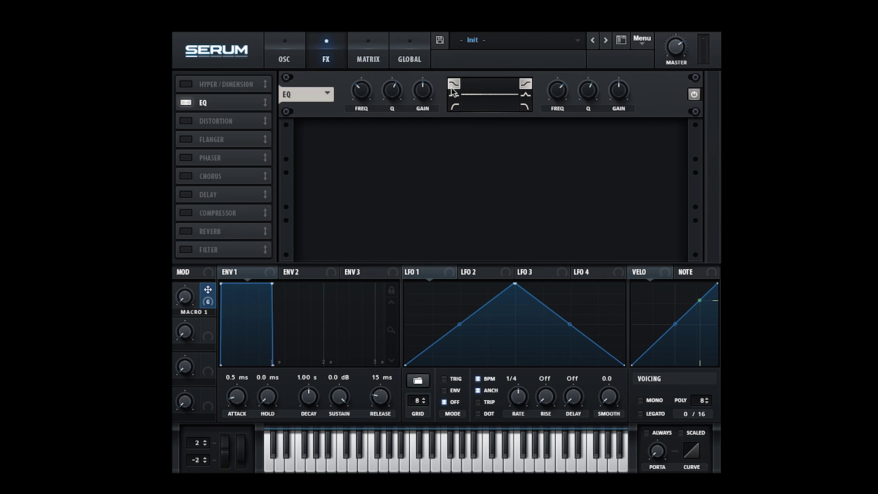
pyautogui.click(524, 94)
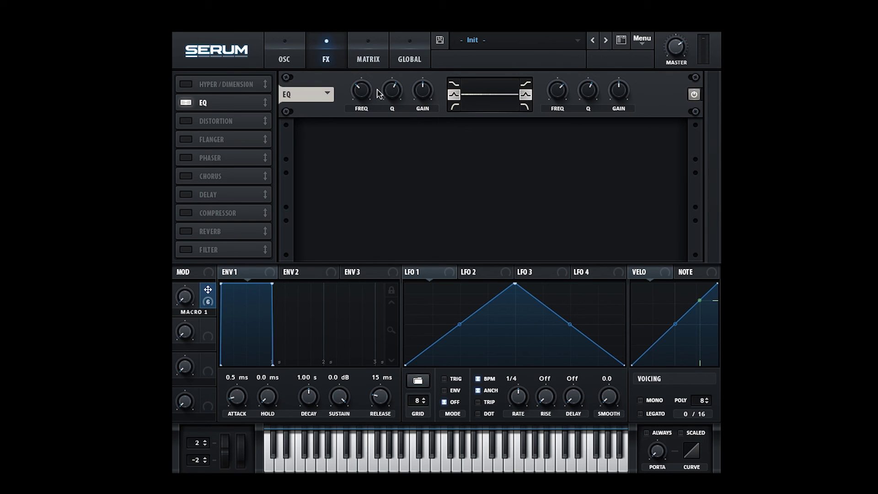
# - Boost both EQ bands, with the high band's gain at about 12.6 dB, and lower the high band's Q
pyautogui.moveTo(423, 91); pyautogui.dragTo(426, 65)
pyautogui.moveTo(619, 90); pyautogui.dragTo(618, 57)
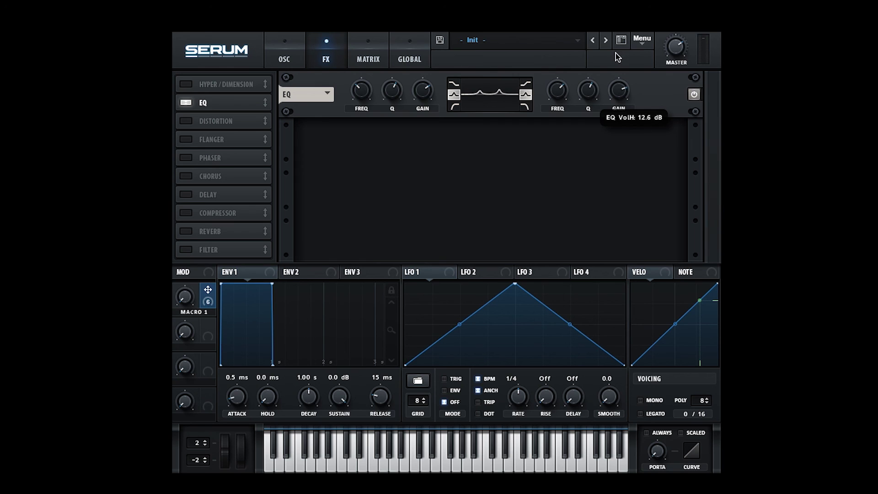
pyautogui.moveTo(613, 84); pyautogui.dragTo(590, 106)
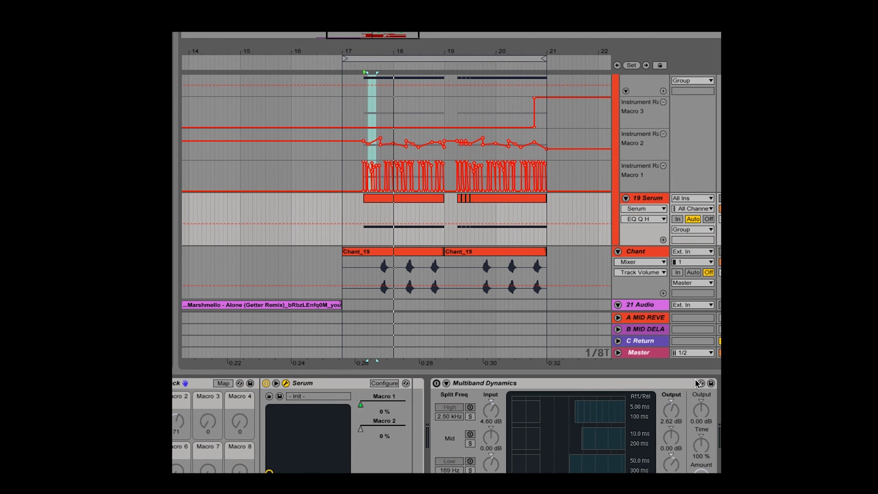
# - Assign Macro 1 to the EQ's low-band frequency, lower the high-band frequency and assign Macro 1 to it with an amount of -6
pyautogui.click(286, 384)
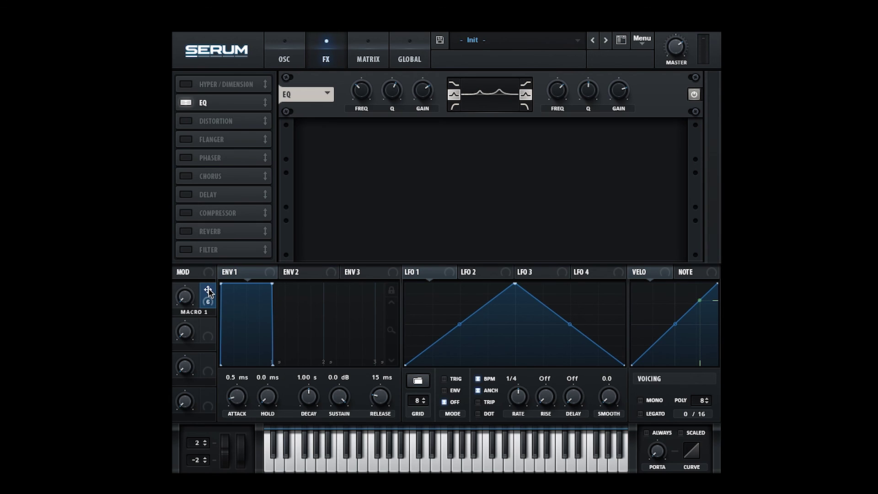
pyautogui.moveTo(209, 291)
pyautogui.moveTo(208, 291); pyautogui.dragTo(364, 89)
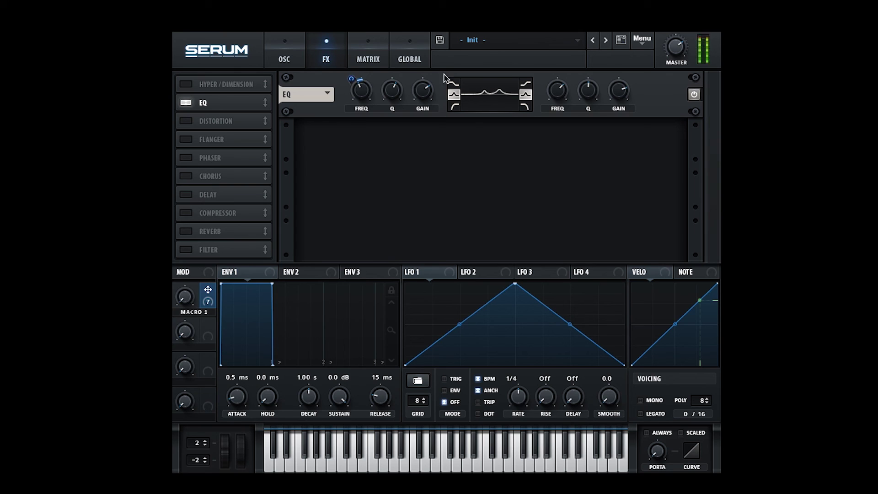
pyautogui.moveTo(562, 94); pyautogui.dragTo(550, 108)
pyautogui.moveTo(207, 289); pyautogui.dragTo(551, 110)
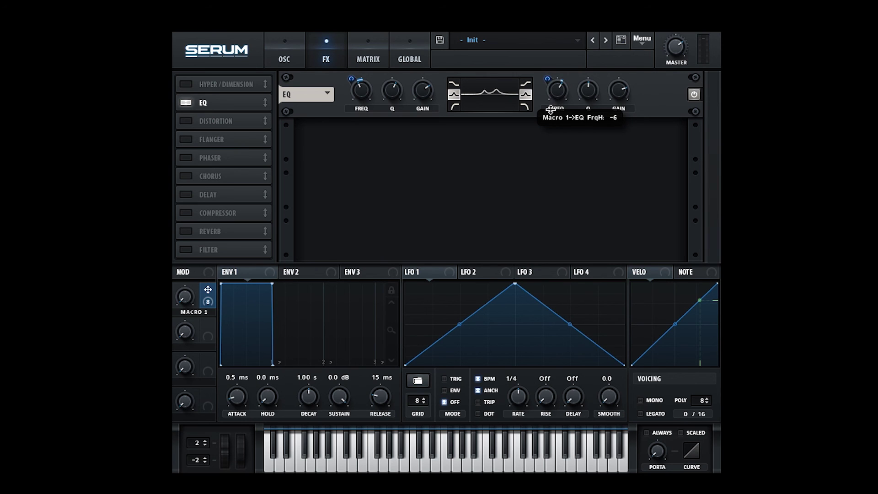
# - Lower Serum's master volume to 56% and switch the EQ off and on to compare
pyautogui.moveTo(683, 41); pyautogui.dragTo(682, 58)
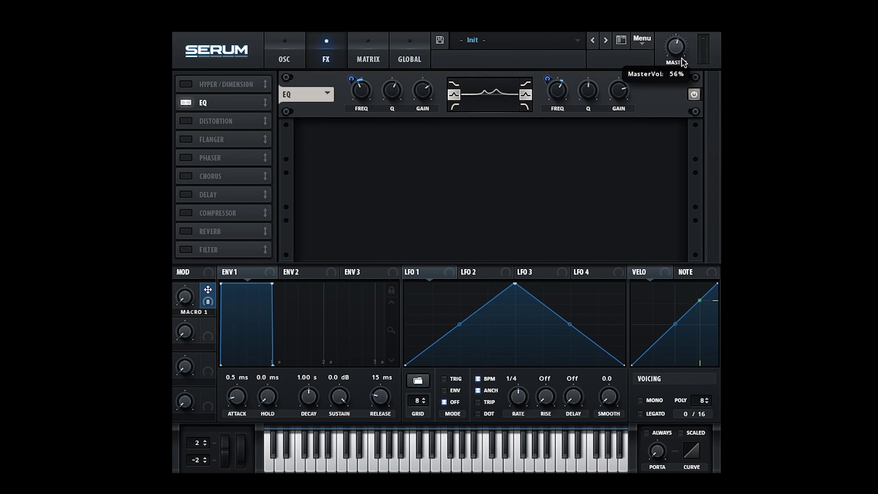
pyautogui.click(695, 95)
pyautogui.click(696, 95)
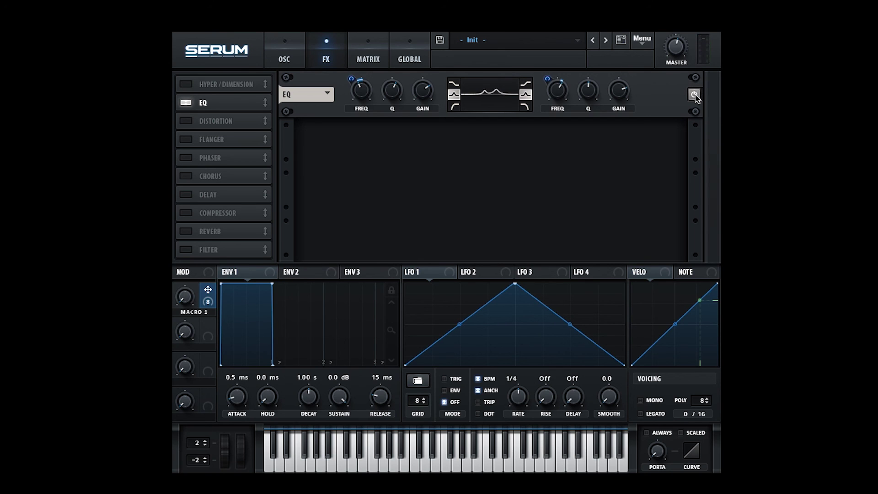